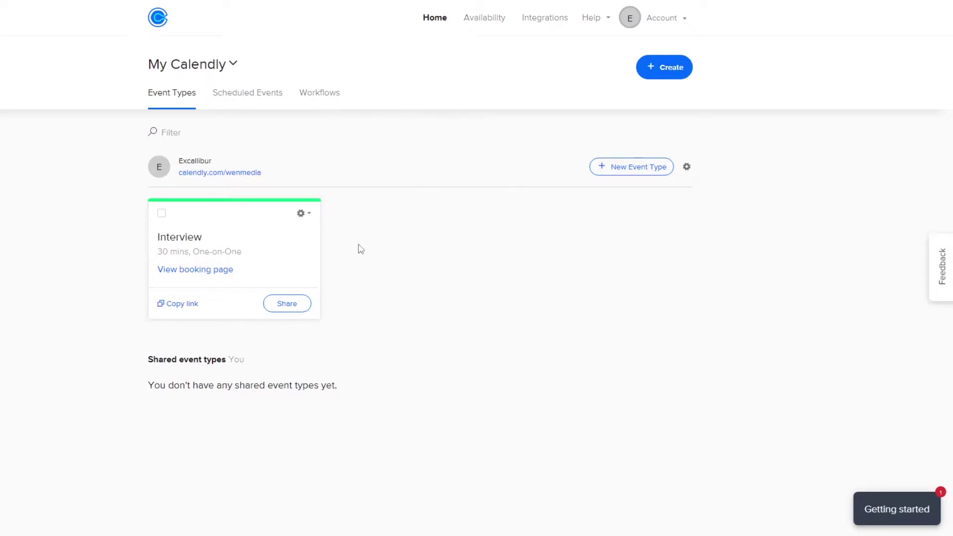
# Step: Open the account settings and review the profile options from picture and name down to country and time zone
pyautogui.click(671, 25)
pyautogui.click(592, 47)
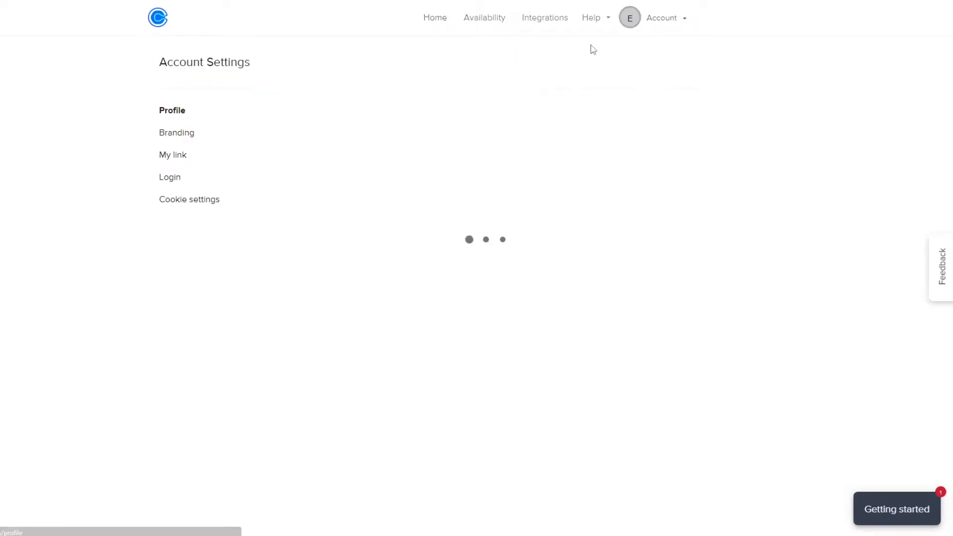
pyautogui.scroll(-2, 481, 117)
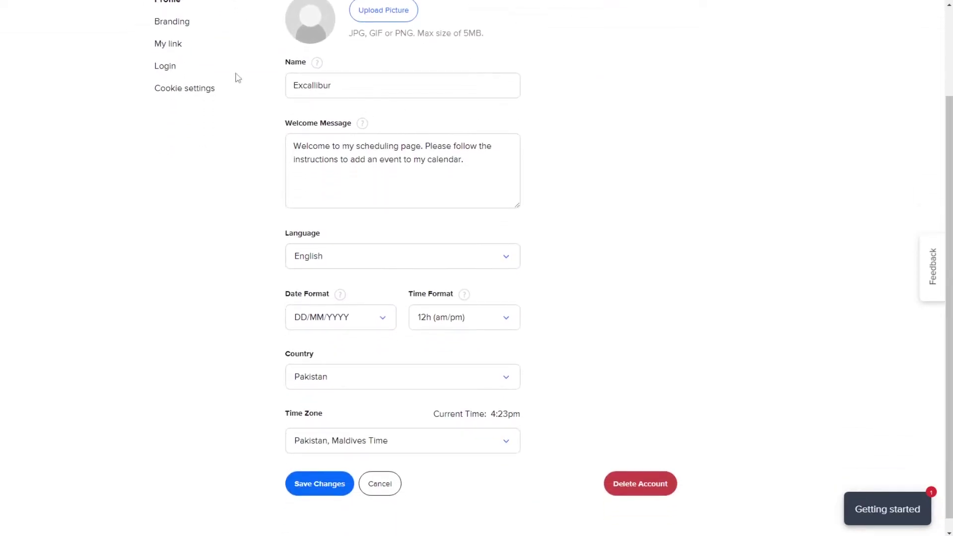
pyautogui.scroll(2, 348, 204)
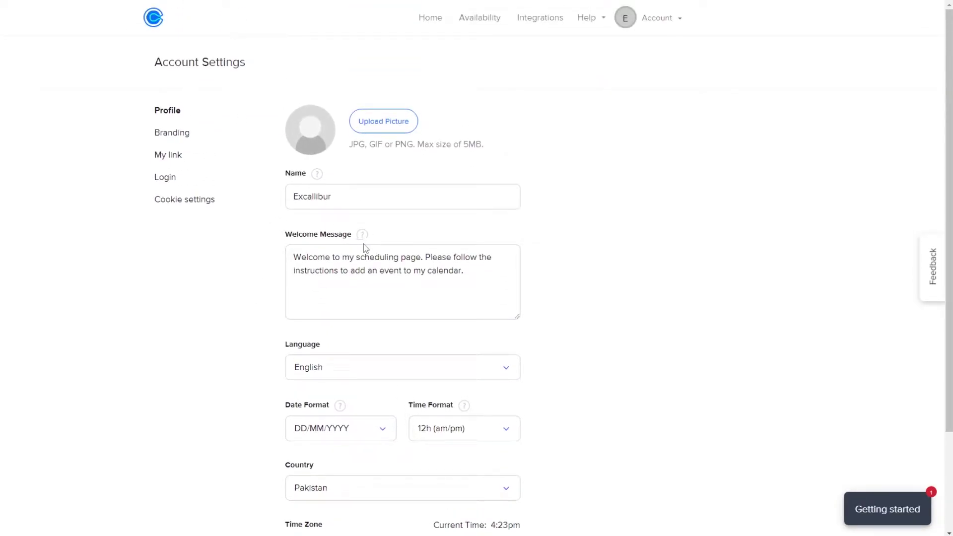
# Step: Look through the Branding, My link and Login account settings, and return to the Profile settings
pyautogui.click(186, 140)
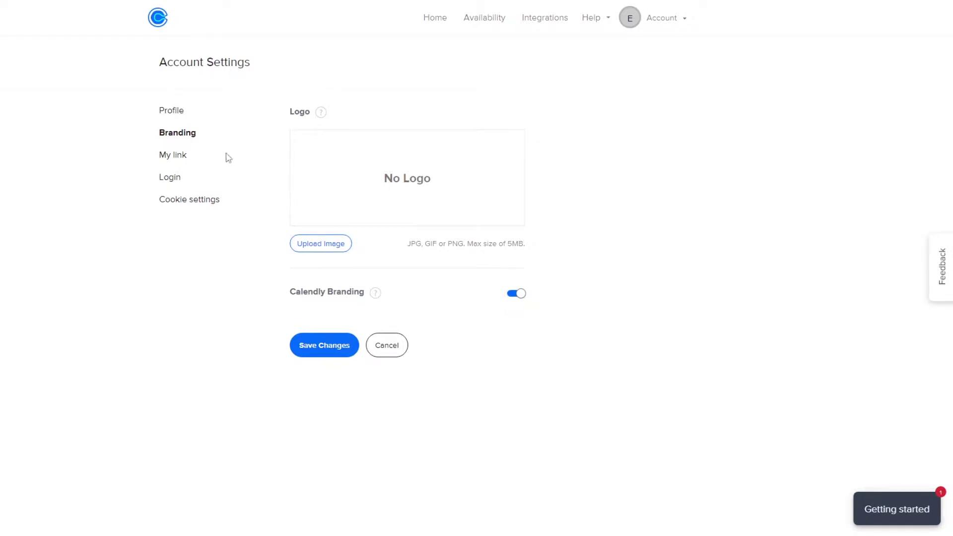
pyautogui.click(176, 163)
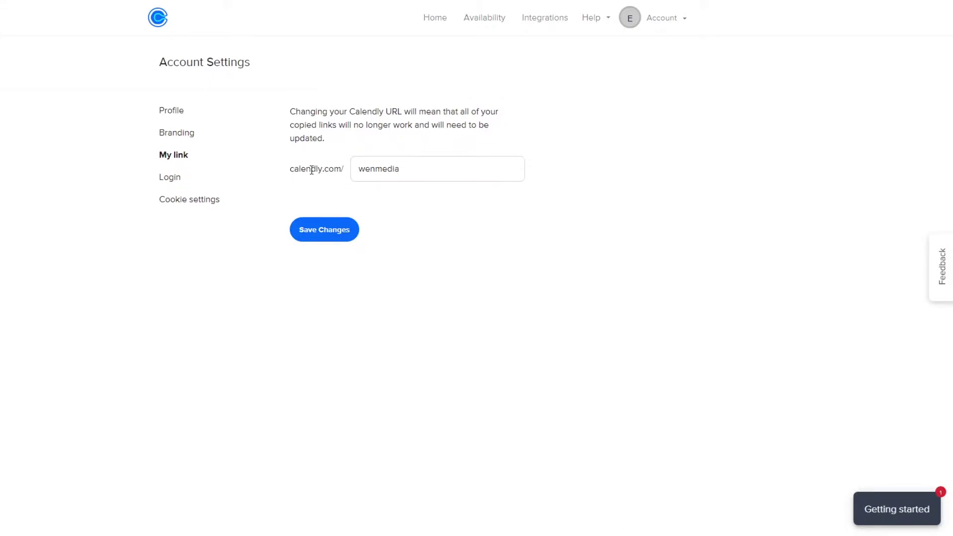
pyautogui.moveTo(311, 170); pyautogui.dragTo(340, 167)
pyautogui.click(394, 202)
pyautogui.click(390, 171)
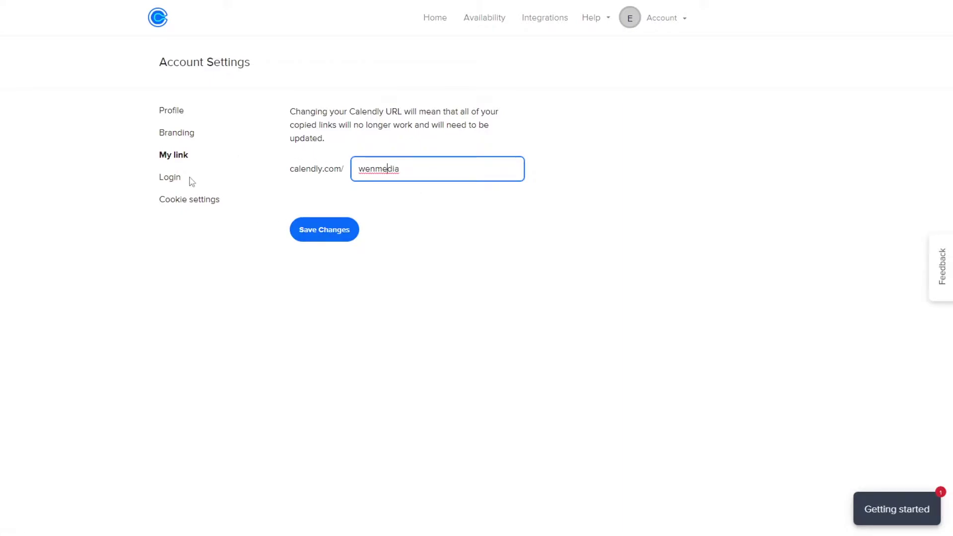
pyautogui.click(173, 183)
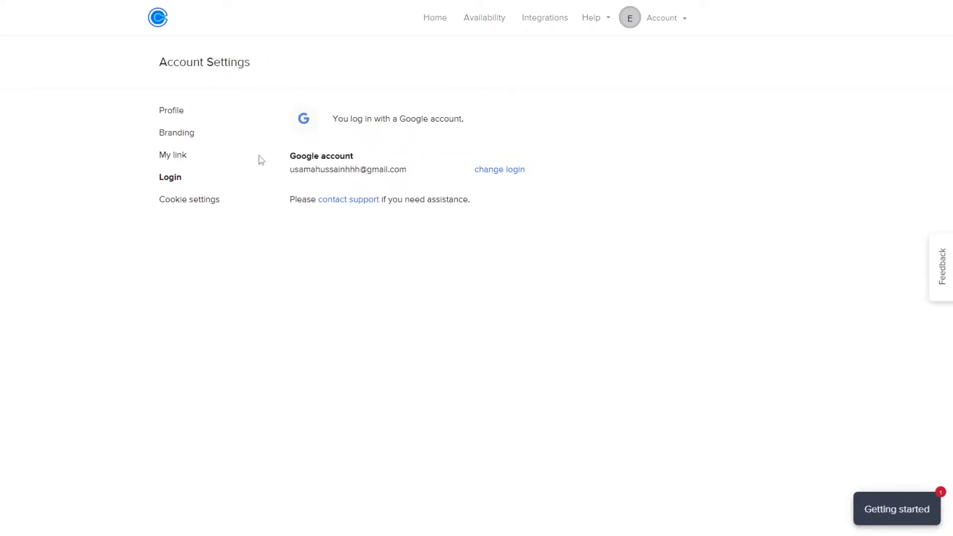
pyautogui.click(173, 116)
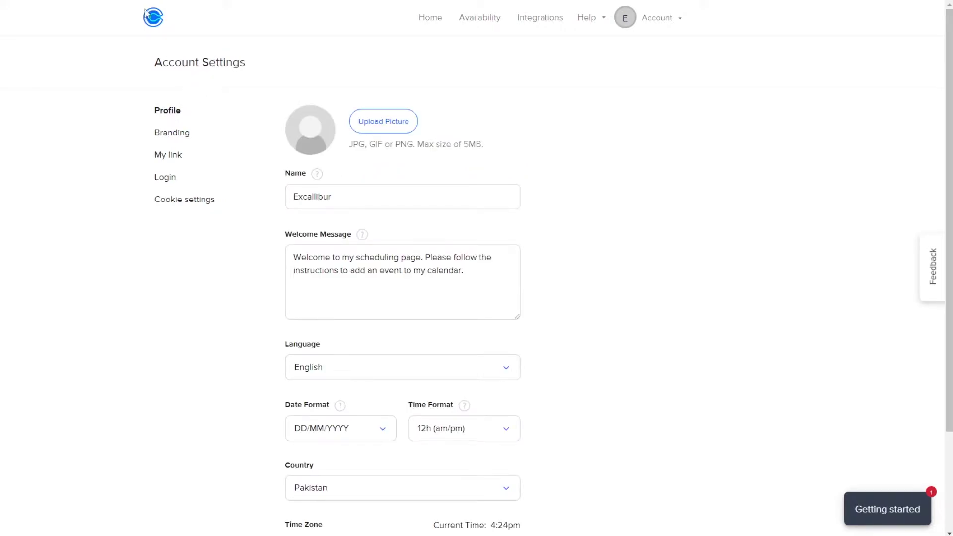
# Step: Open the calendar connections, review the calendar services offered for adding an account, and return to the event types overview
pyautogui.click(676, 26)
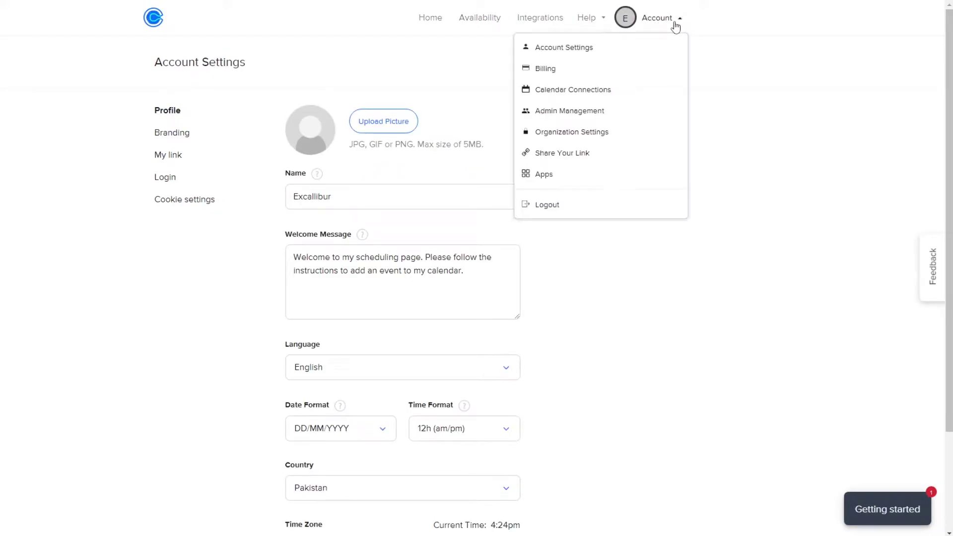
pyautogui.click(552, 94)
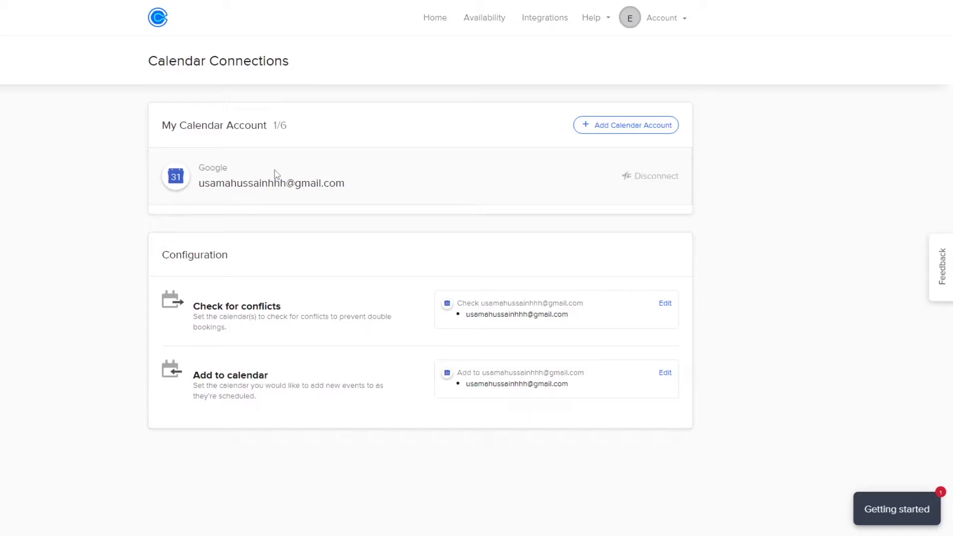
pyautogui.click(609, 134)
pyautogui.scroll(-1, 344, 179)
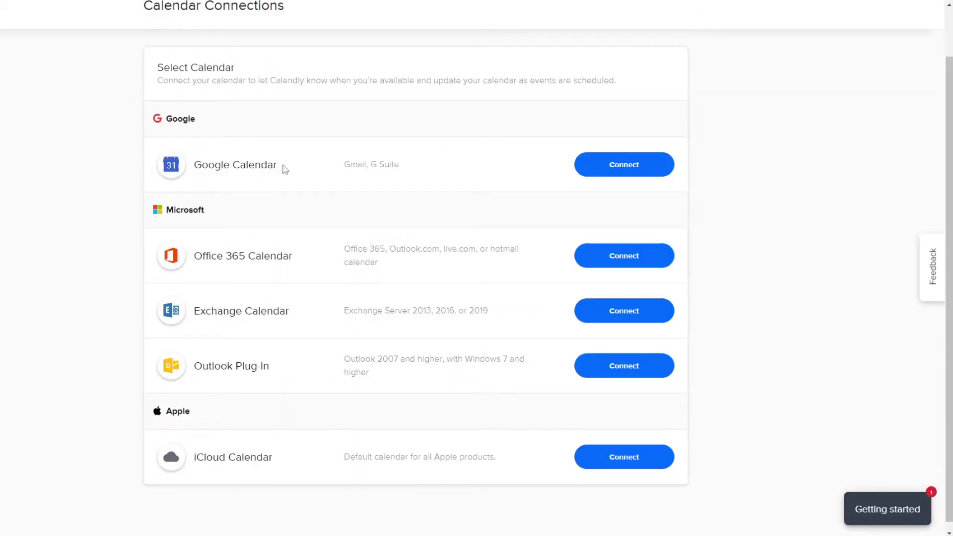
pyautogui.scroll(-1, 290, 169)
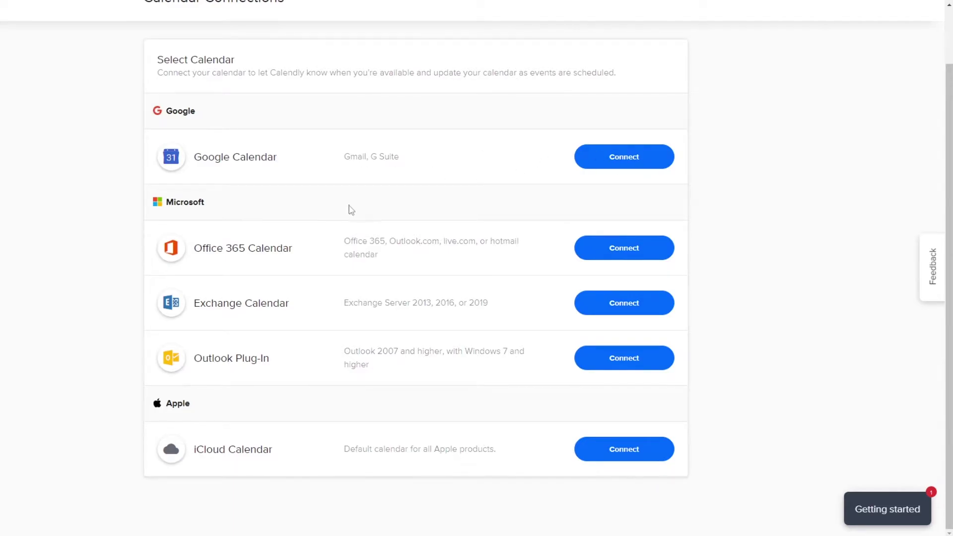
pyautogui.hotkey('alt', 'Left')
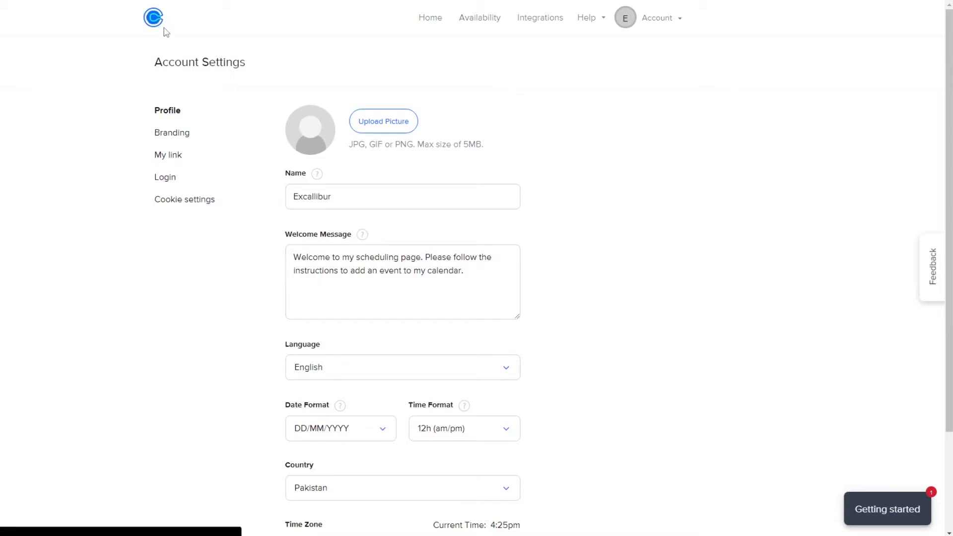
pyautogui.hotkey('alt', 'Left')
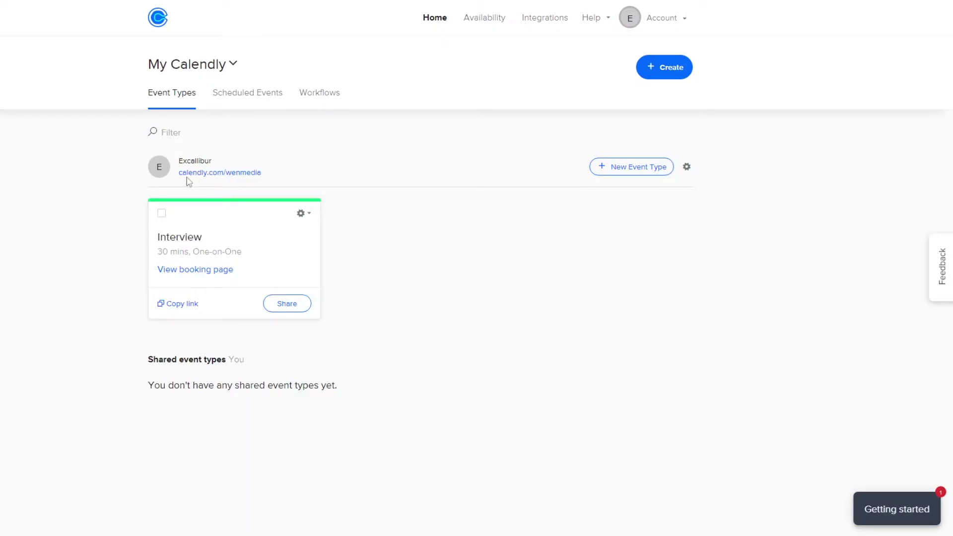
# Step: View the public scheduling page at calendly.com/wenmedia, check its name and welcome message, and close it
pyautogui.click(225, 174)
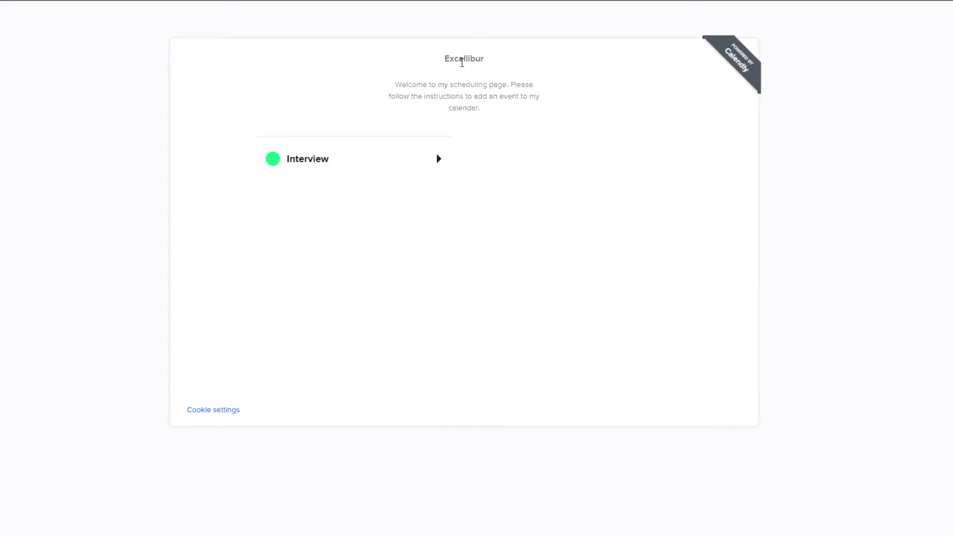
pyautogui.moveTo(448, 58); pyautogui.dragTo(516, 61)
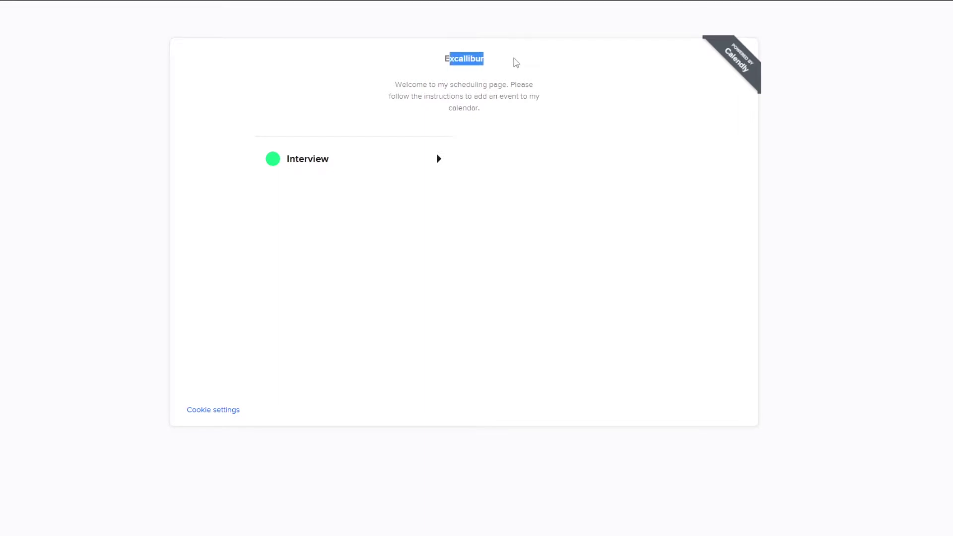
pyautogui.click(516, 61)
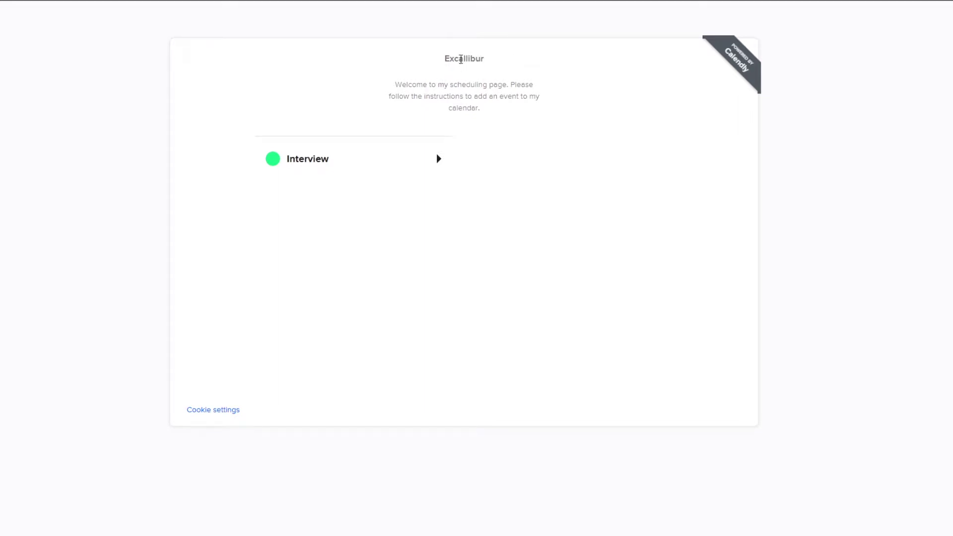
pyautogui.doubleClick(460, 59)
pyautogui.moveTo(395, 83); pyautogui.dragTo(484, 115)
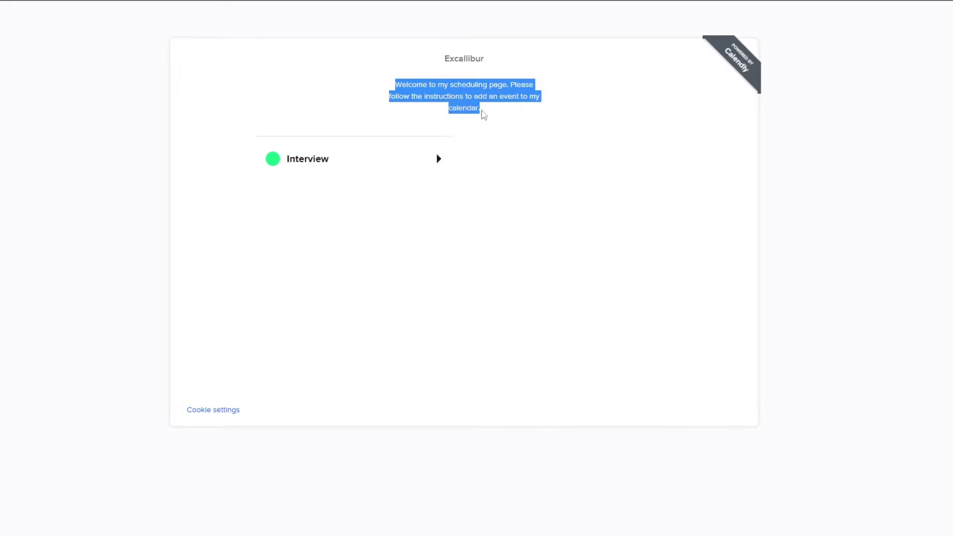
pyautogui.click(457, 87)
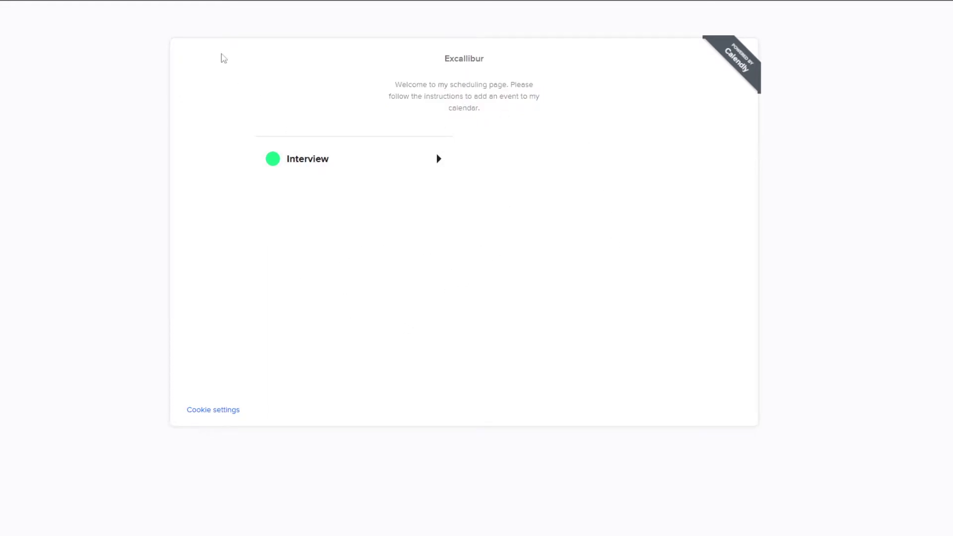
pyautogui.hotkey('ctrl', 'w')
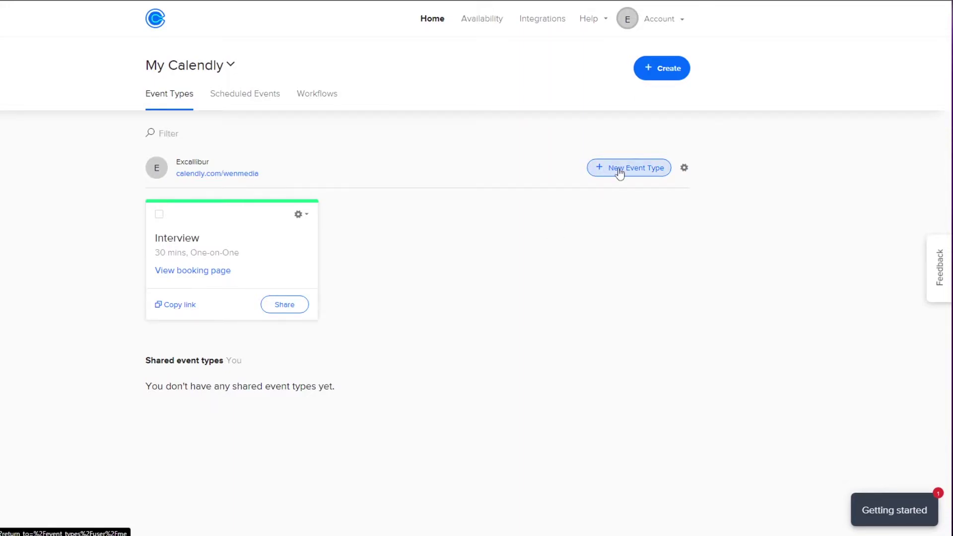
# Step: Create a new one-on-one event type and name it "Therapy session"
pyautogui.click(635, 170)
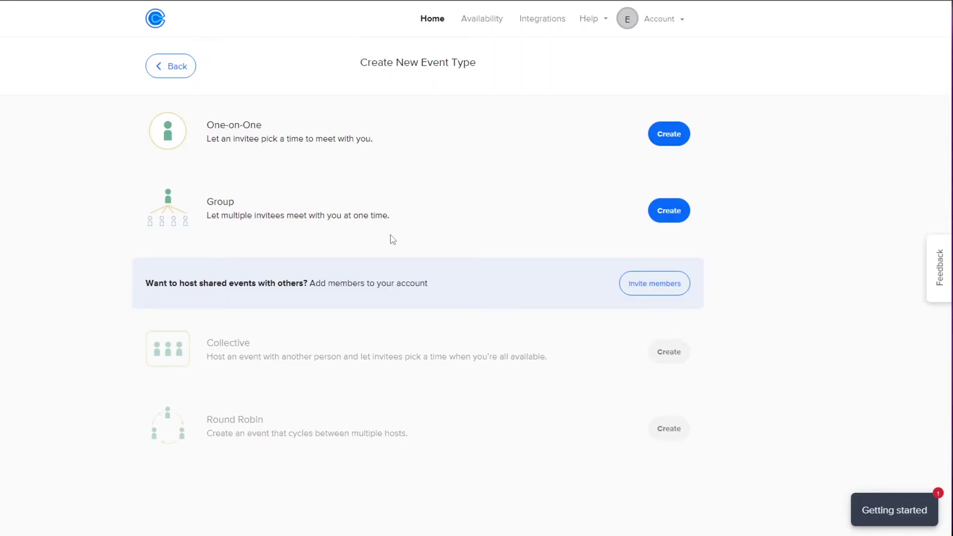
pyautogui.click(667, 143)
pyautogui.scroll(-1, 231, 159)
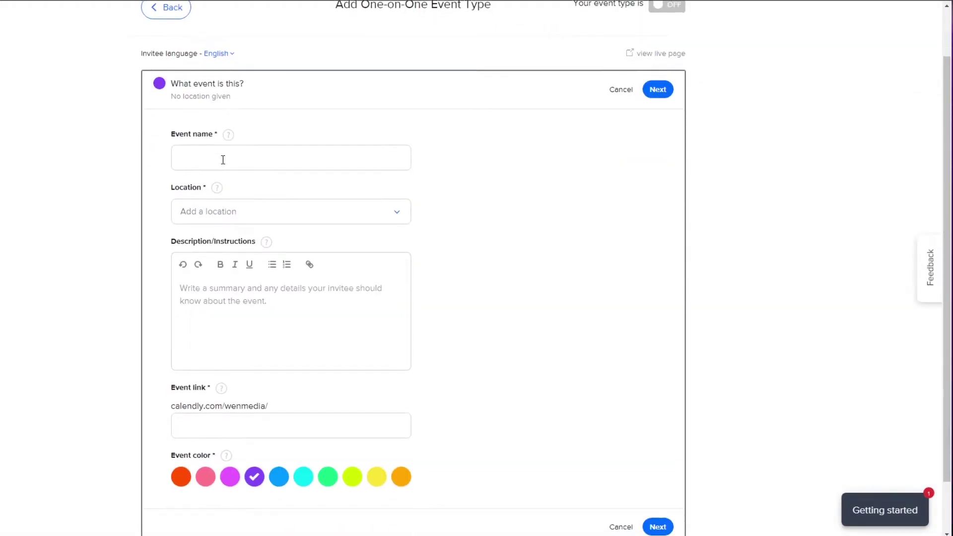
pyautogui.scroll(-1, 231, 158)
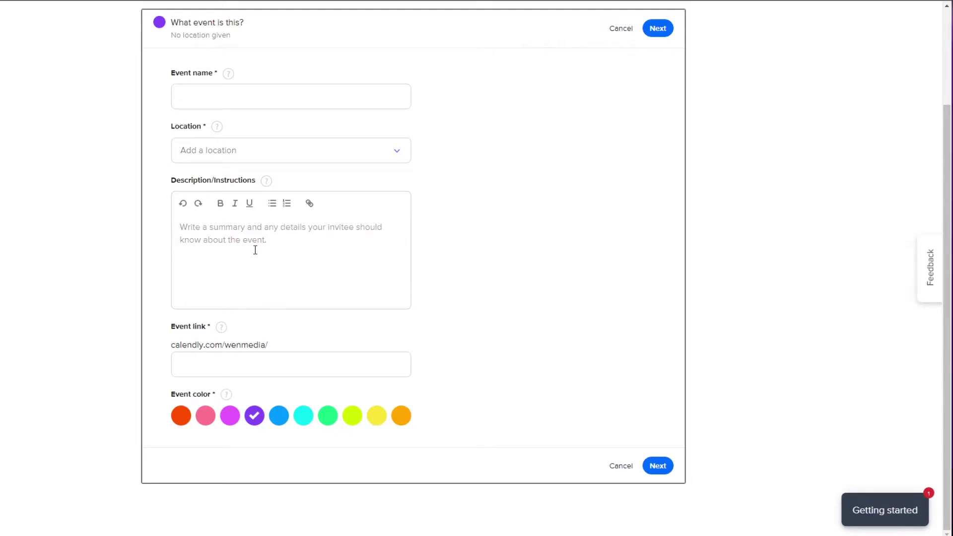
pyautogui.scroll(2, 263, 262)
pyautogui.click(231, 215)
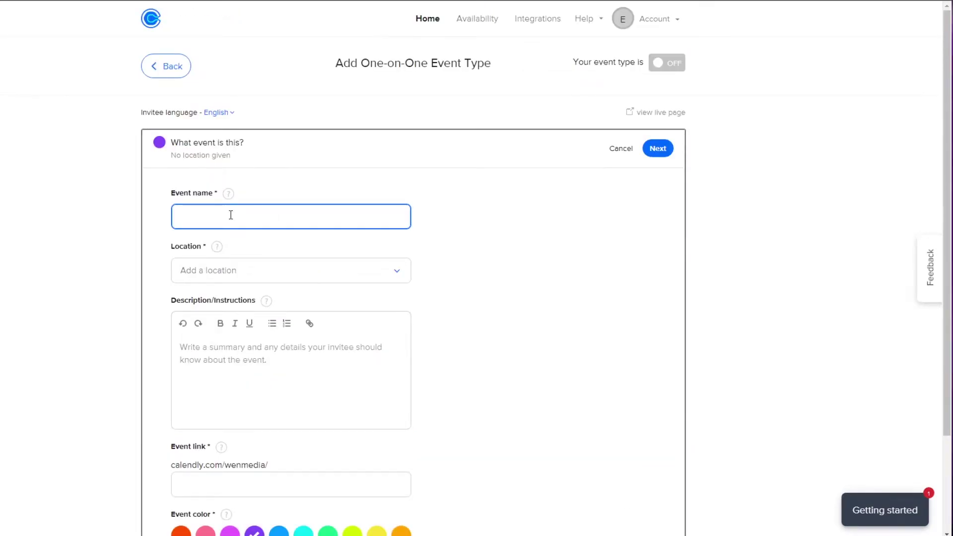
pyautogui.write('Therapy session')
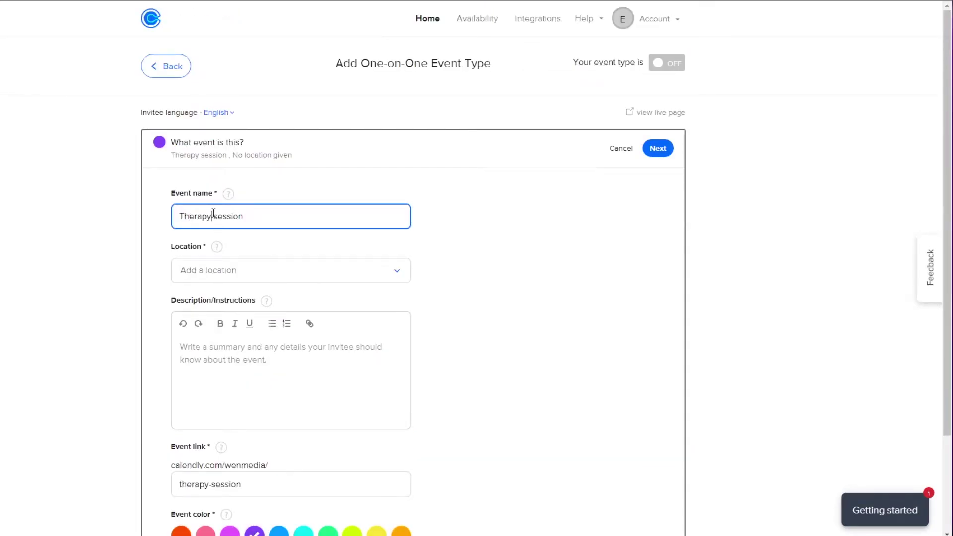
# Step: Set the event's location to Ask invitee
pyautogui.click(257, 274)
pyautogui.scroll(-1, 256, 270)
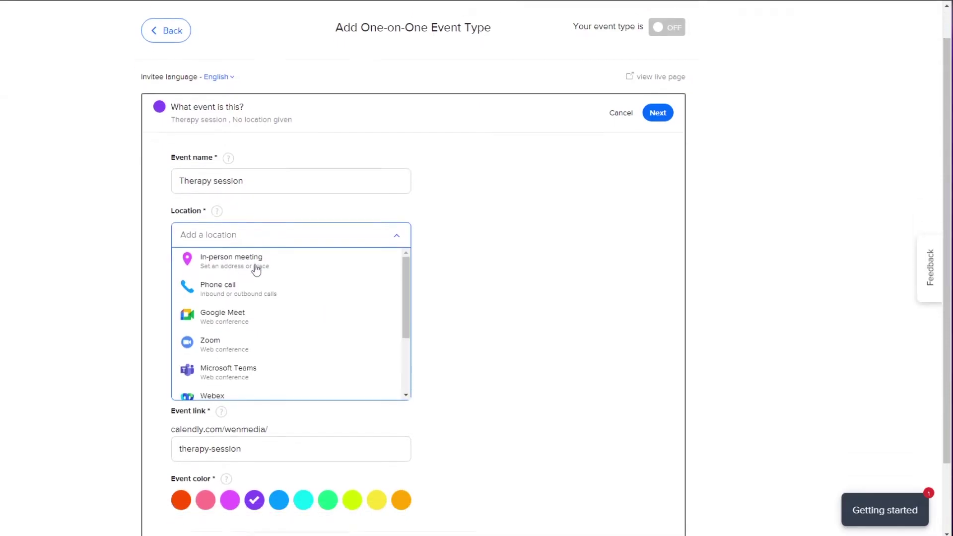
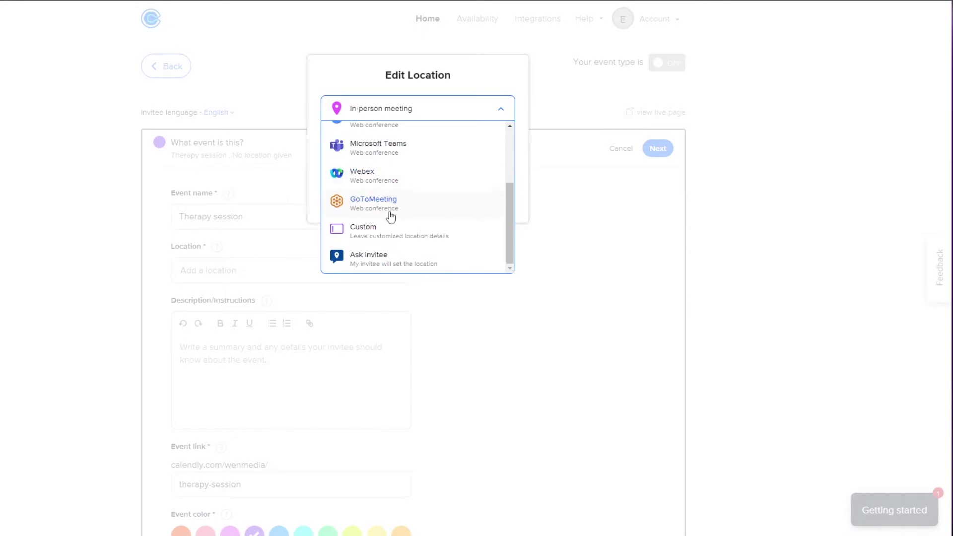
pyautogui.click(478, 176)
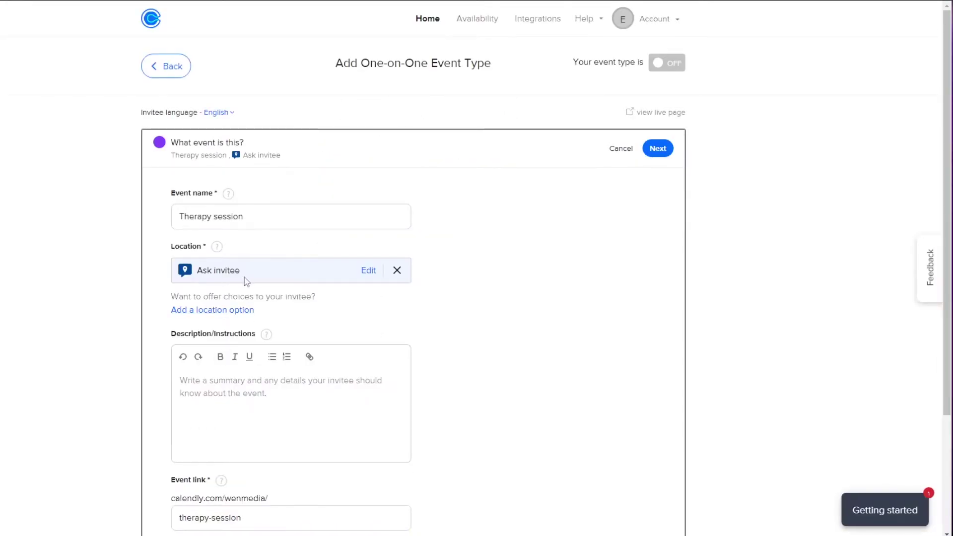
# Step: Enter "An hour-long therapy session." as the event's description
pyautogui.scroll(-1, 248, 278)
pyautogui.scroll(-1, 230, 337)
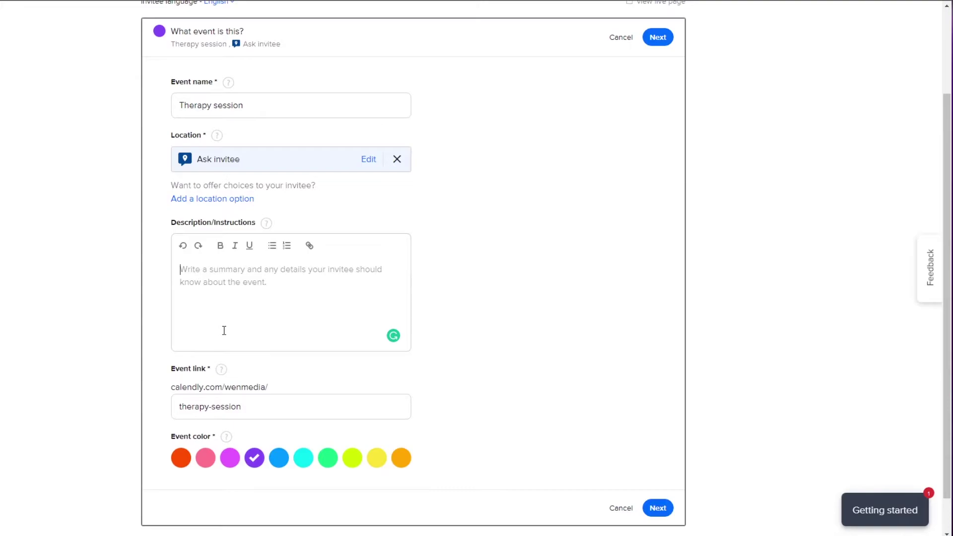
pyautogui.write('An ')
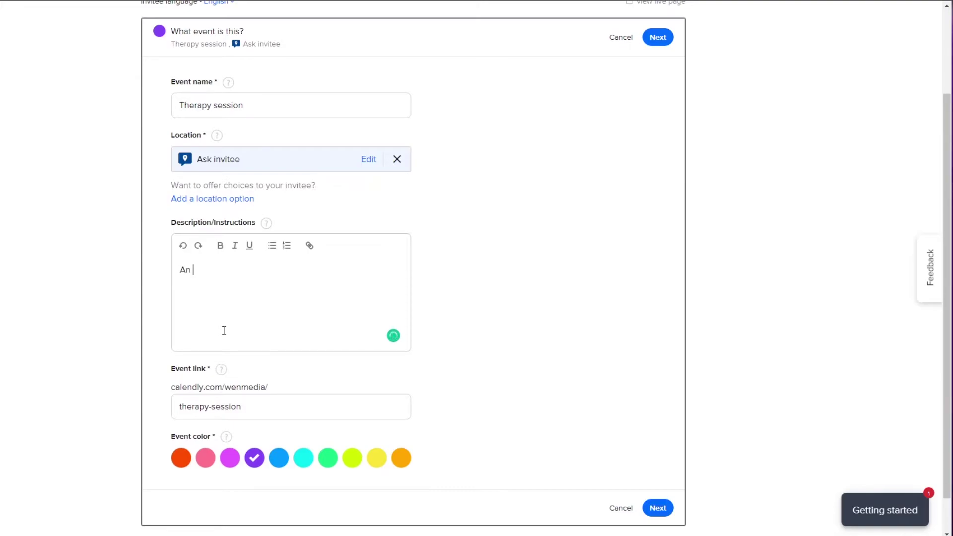
pyautogui.write('hour long therapy session.')
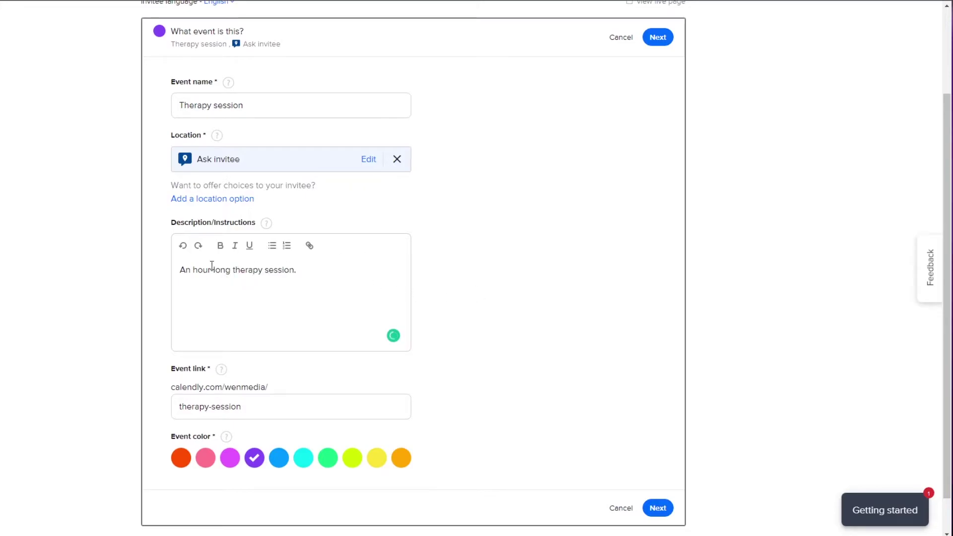
# Step: Shorten the ending of the event link to "therapy"
pyautogui.scroll(-1, 279, 272)
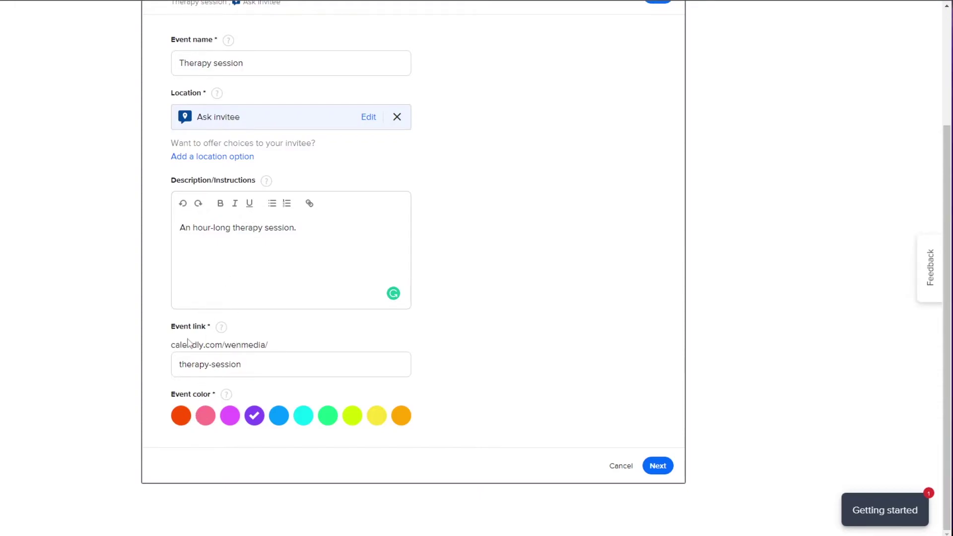
pyautogui.click(245, 366)
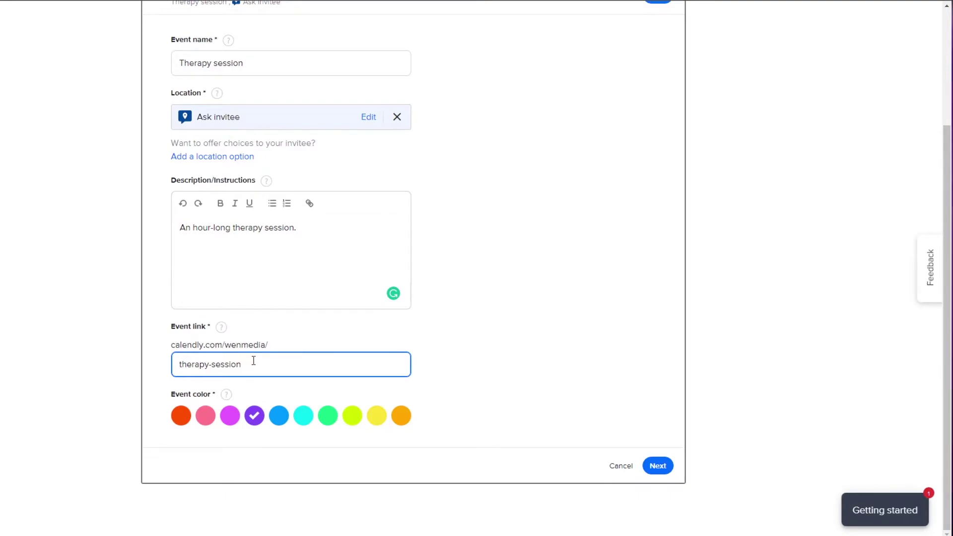
pyautogui.moveTo(169, 351); pyautogui.dragTo(267, 345)
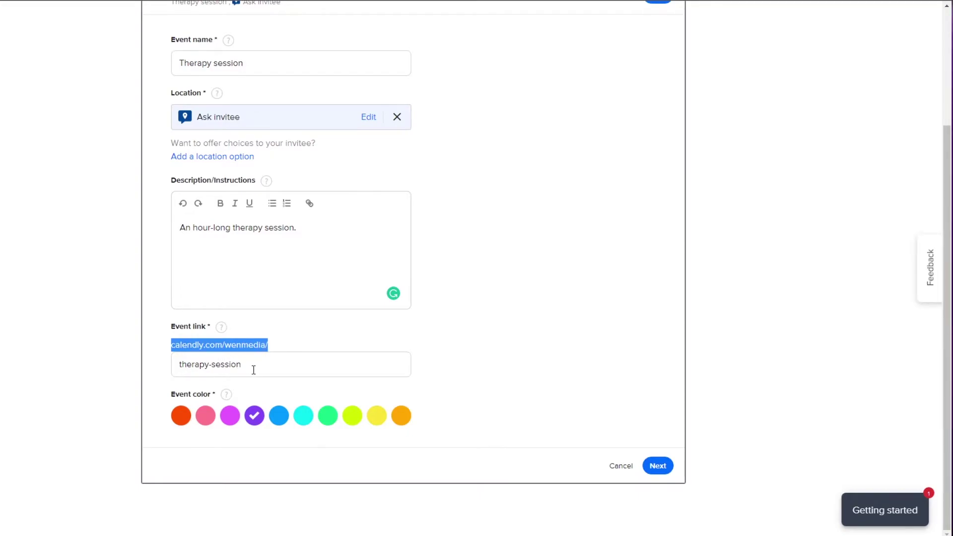
pyautogui.moveTo(242, 365); pyautogui.dragTo(210, 372)
pyautogui.press('BackSpace')
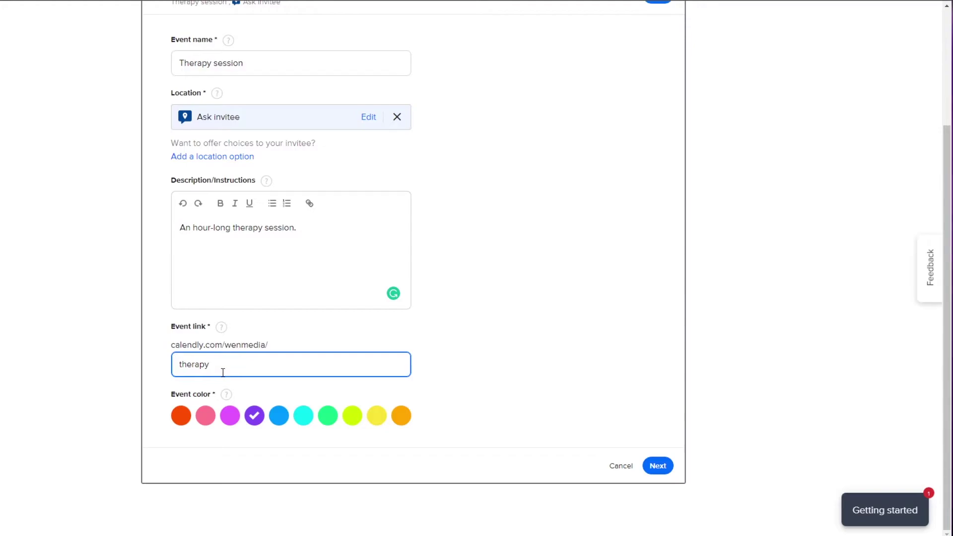
# Step: Set the event color to yellow and continue to the booking time settings
pyautogui.click(146, 375)
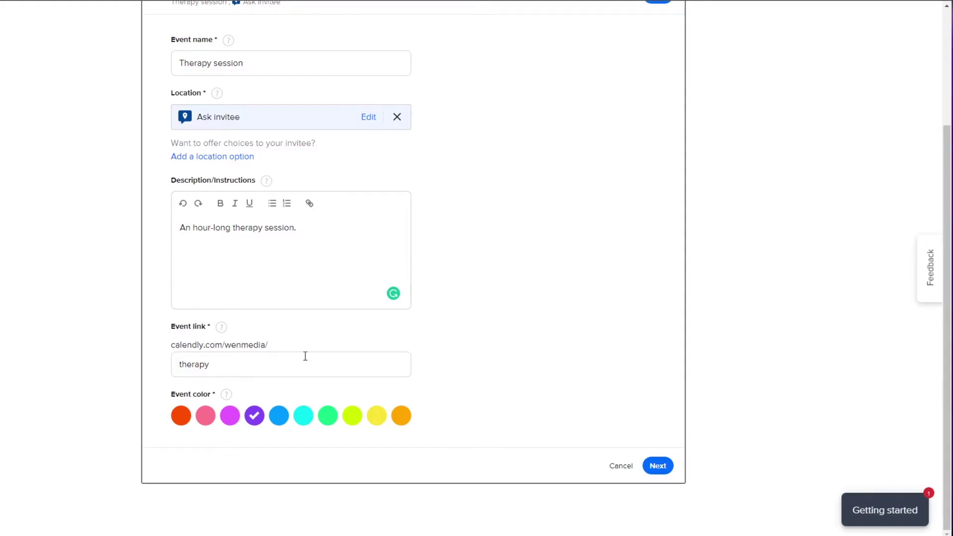
pyautogui.scroll(3, 492, 415)
pyautogui.scroll(-3, 491, 414)
pyautogui.click(382, 420)
pyautogui.click(662, 466)
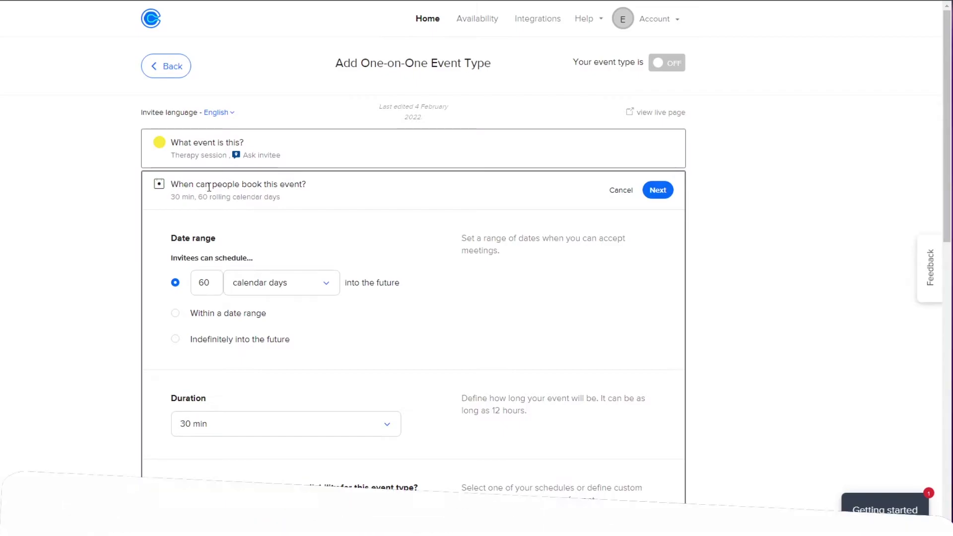
# Step: Let invitees schedule 30 calendar days into the future and set the event duration to 60 min
pyautogui.doubleClick(203, 283)
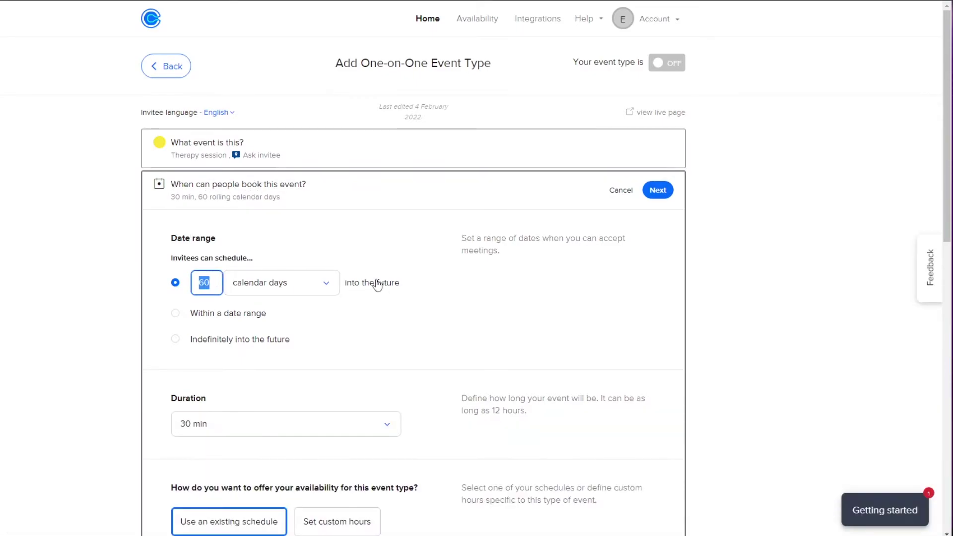
pyautogui.write('30')
pyautogui.click(393, 303)
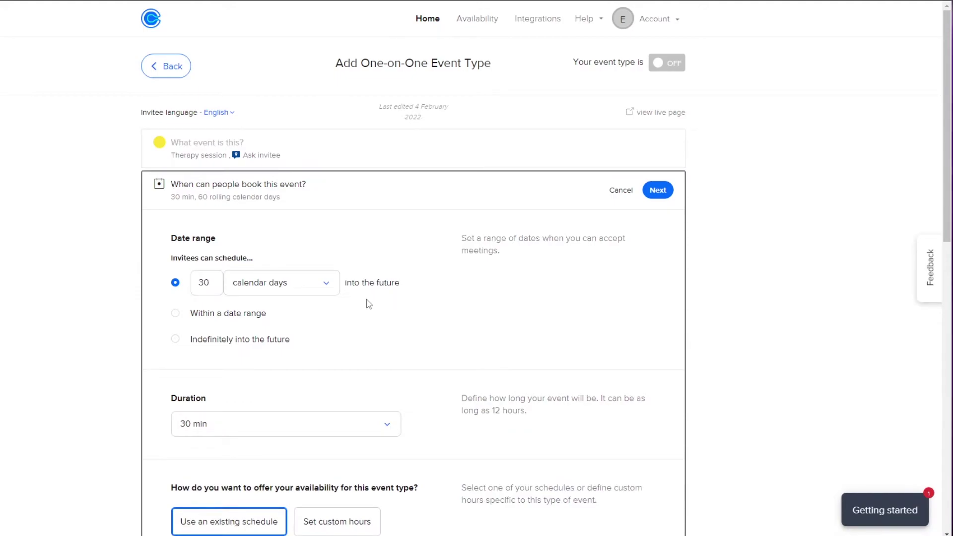
pyautogui.scroll(-1, 362, 304)
pyautogui.scroll(-2, 347, 298)
pyautogui.click(278, 262)
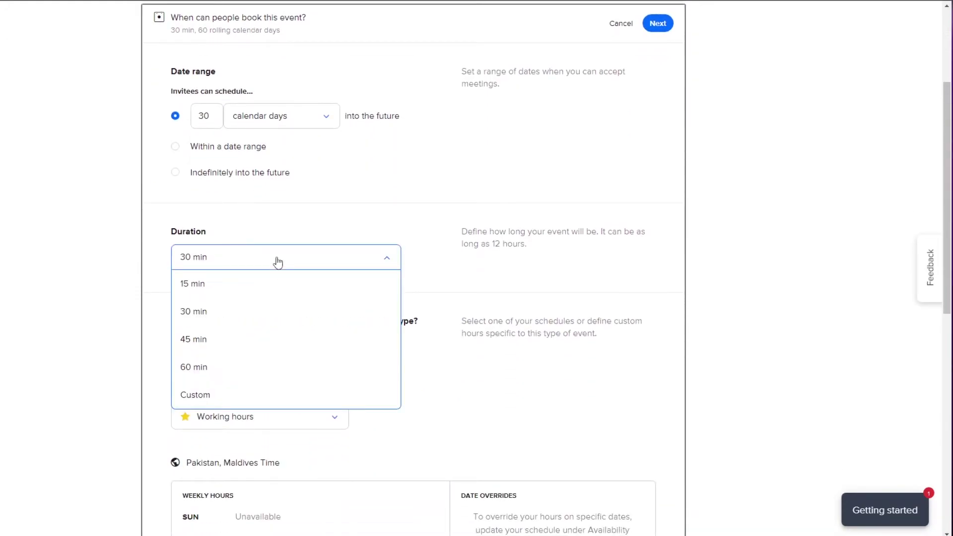
pyautogui.click(218, 373)
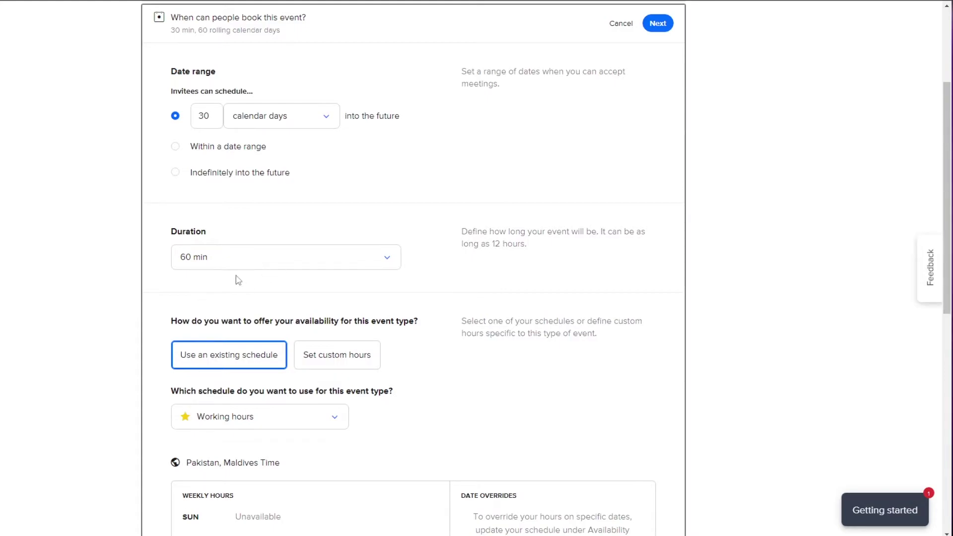
# Step: Review the availability options and the weekly hours of the existing Working hours schedule
pyautogui.scroll(-1, 236, 279)
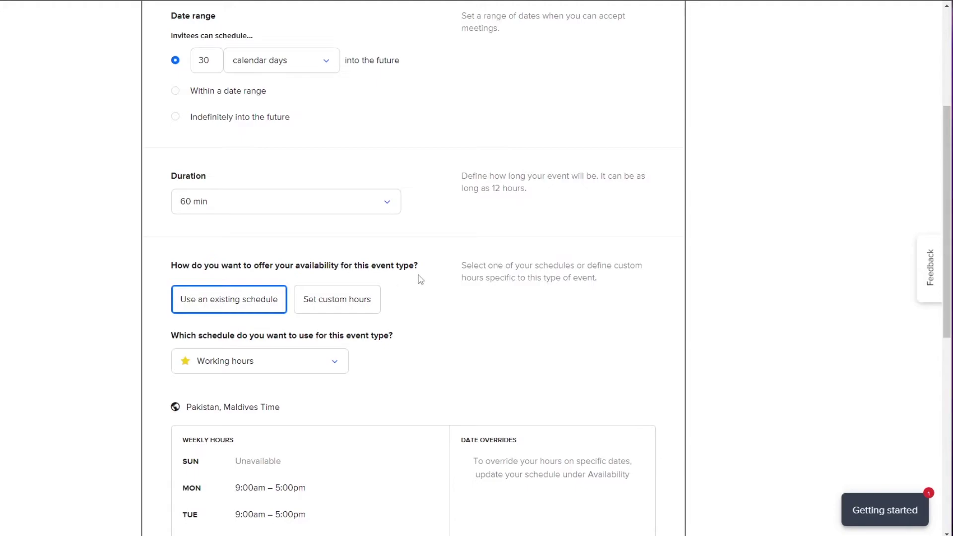
pyautogui.scroll(-3, 420, 279)
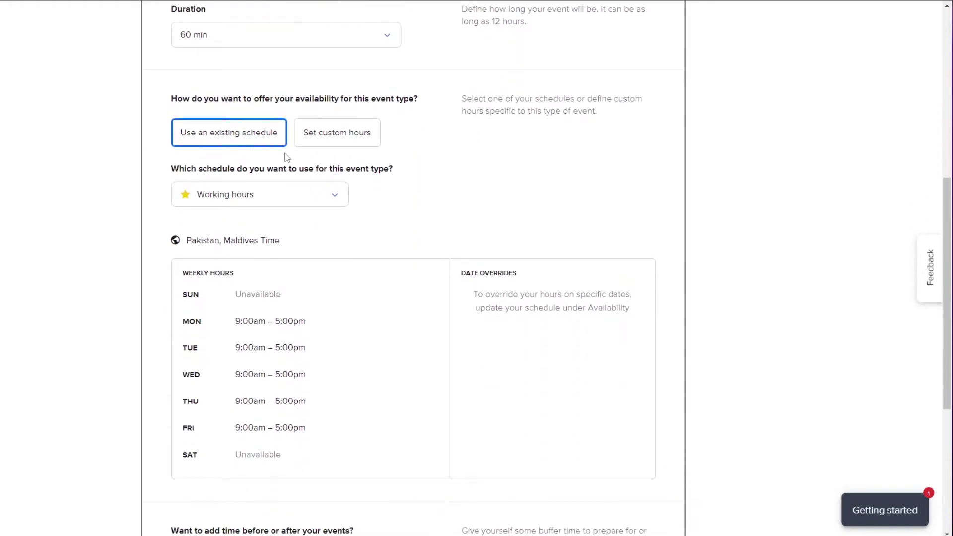
pyautogui.scroll(1, 287, 323)
pyautogui.scroll(-1, 286, 322)
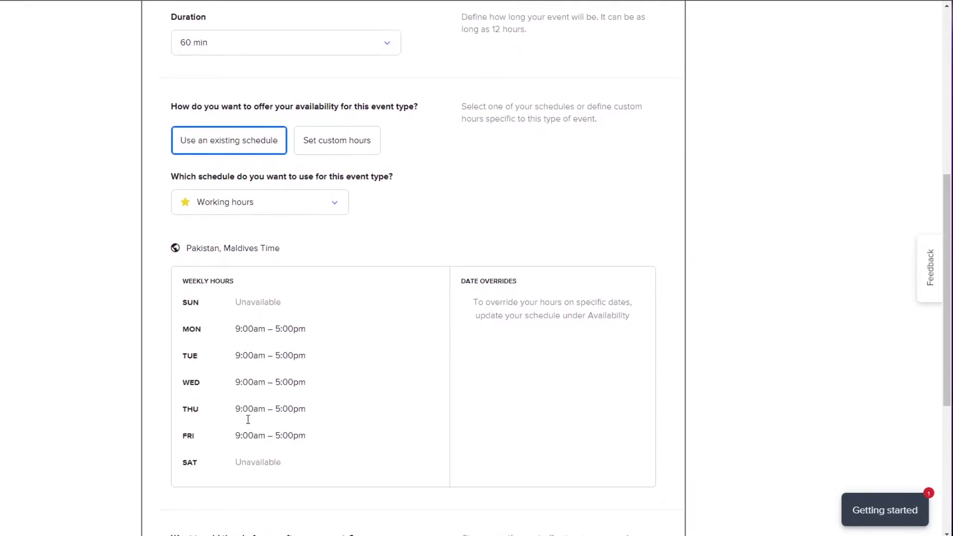
pyautogui.scroll(3, 273, 422)
pyautogui.scroll(-4, 333, 315)
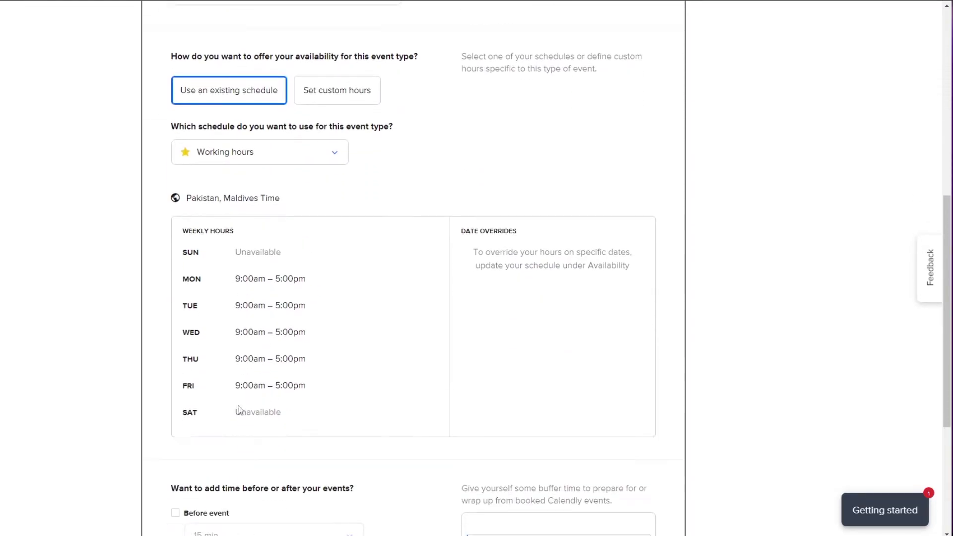
pyautogui.scroll(1, 246, 414)
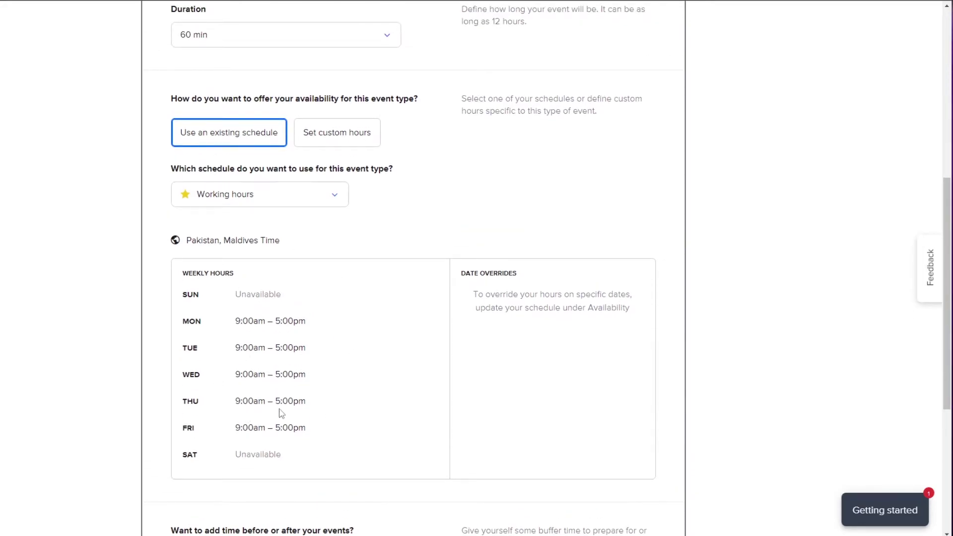
pyautogui.scroll(-2, 234, 384)
pyautogui.scroll(3, 230, 347)
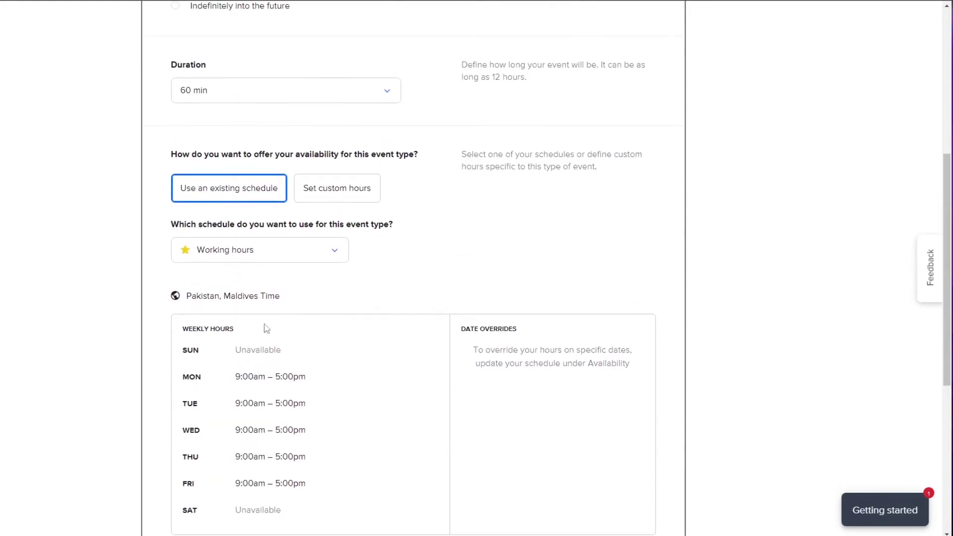
pyautogui.scroll(-2, 276, 327)
# Step: Add 10 min of buffer time both before and after the event, and save the booking time settings
pyautogui.scroll(-4, 276, 328)
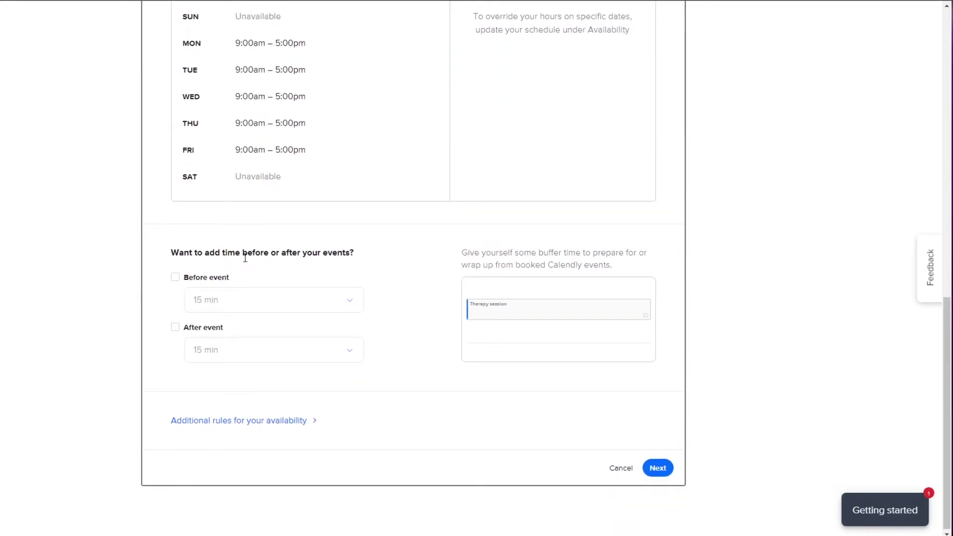
pyautogui.click(175, 277)
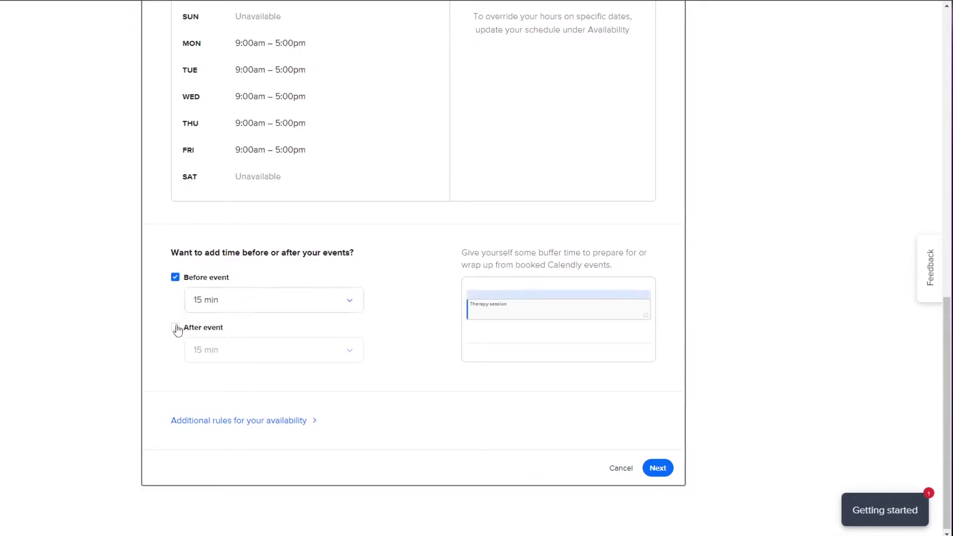
pyautogui.click(175, 327)
pyautogui.click(259, 312)
pyautogui.click(251, 332)
pyautogui.click(256, 308)
pyautogui.click(239, 362)
pyautogui.click(242, 354)
pyautogui.click(240, 400)
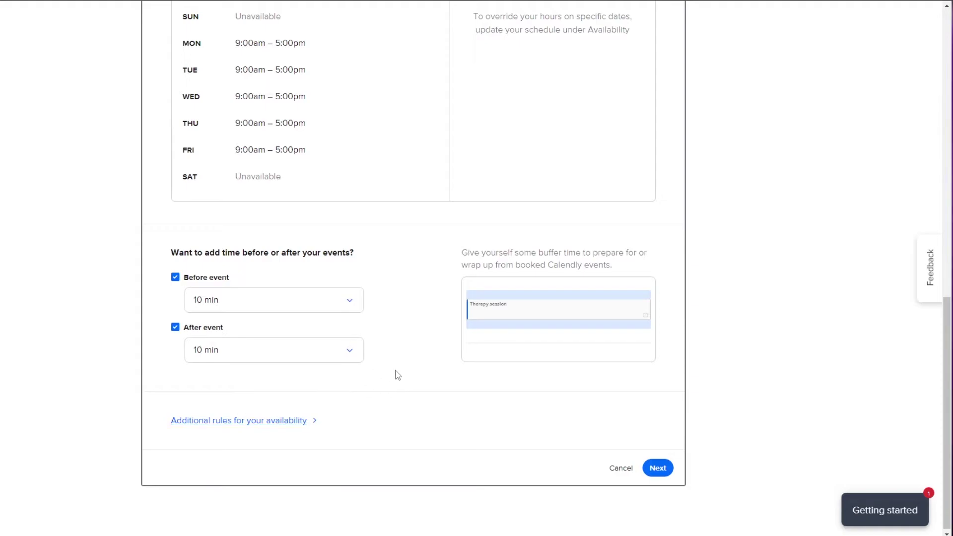
pyautogui.scroll(2, 442, 351)
pyautogui.scroll(-2, 351, 319)
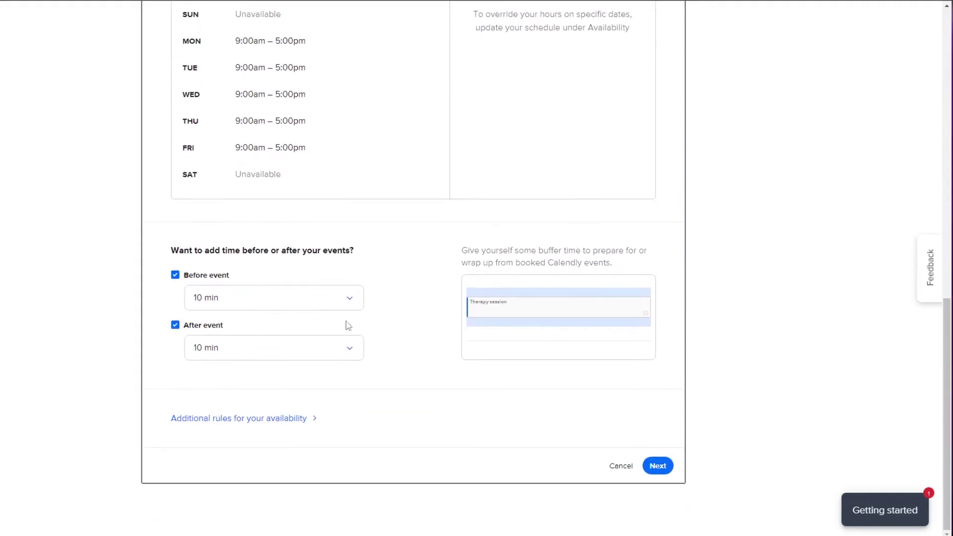
pyautogui.click(658, 467)
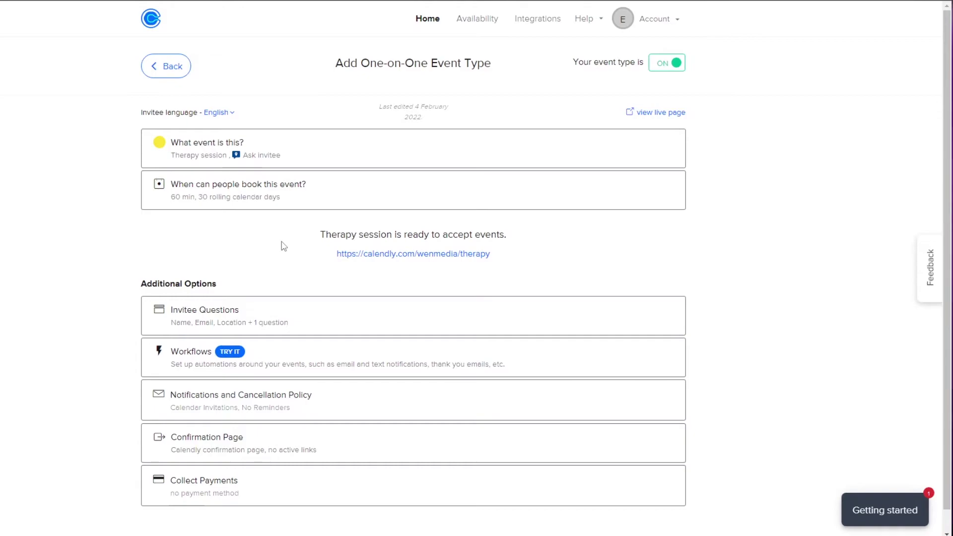
# Step: Open the event's Collect Payments options and follow the link to the Integrations page
pyautogui.scroll(-1, 283, 238)
pyautogui.scroll(1, 282, 237)
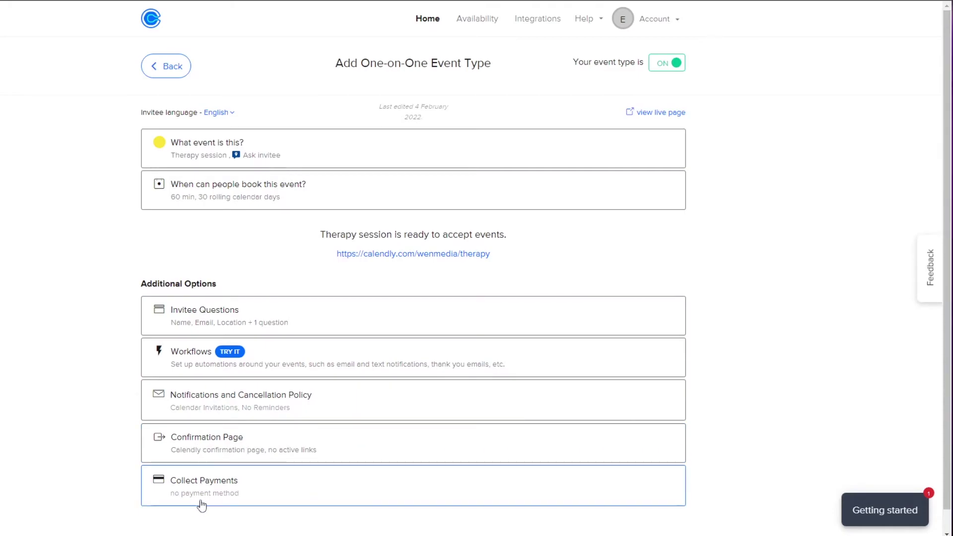
pyautogui.scroll(-1, 203, 497)
pyautogui.click(207, 467)
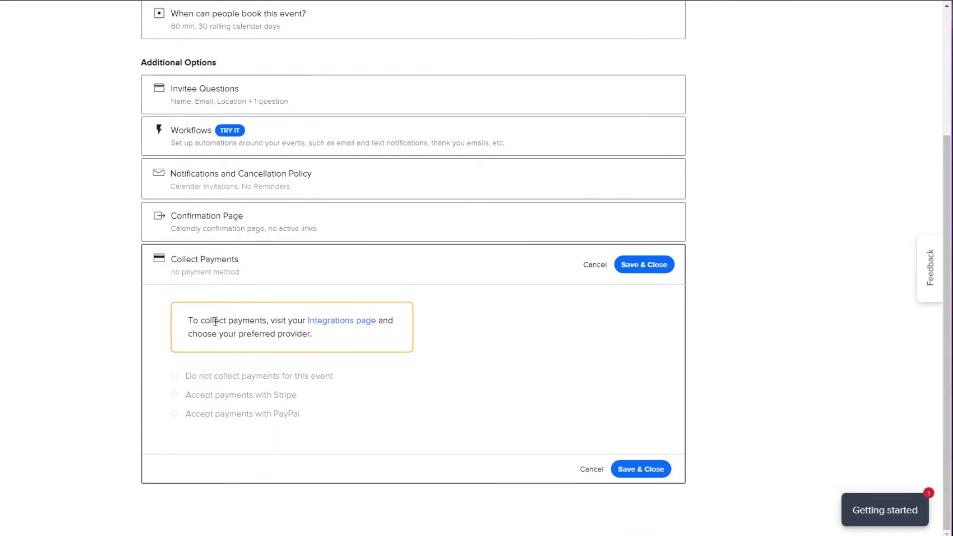
pyautogui.click(347, 321)
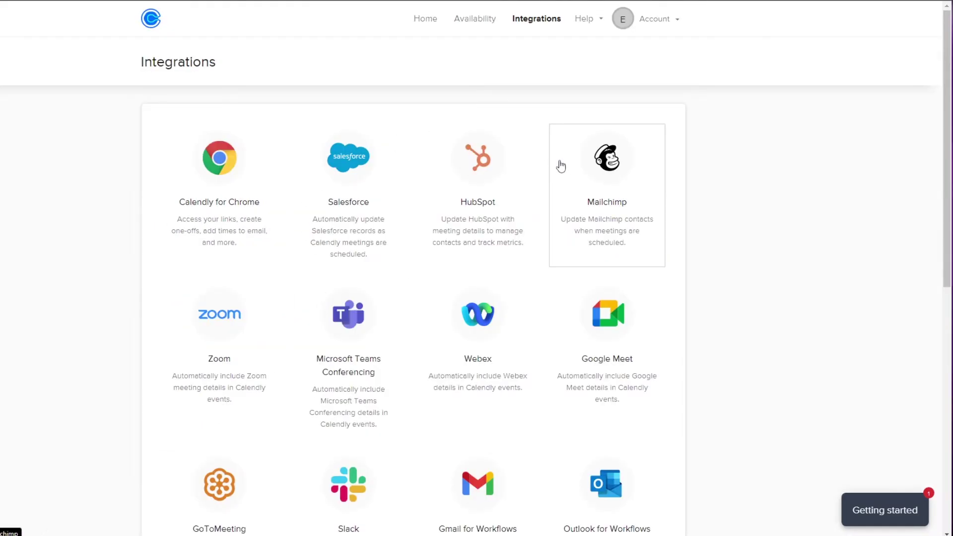
# Step: Open the Stripe integration from the integrations list and start connecting it to Calendly
pyautogui.scroll(-3, 412, 180)
pyautogui.scroll(-6, 412, 179)
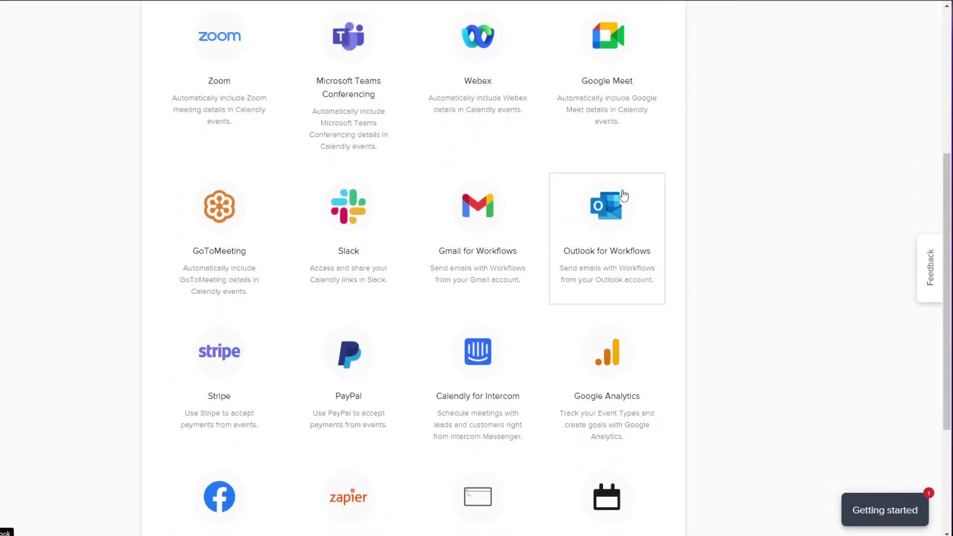
pyautogui.scroll(2, 382, 348)
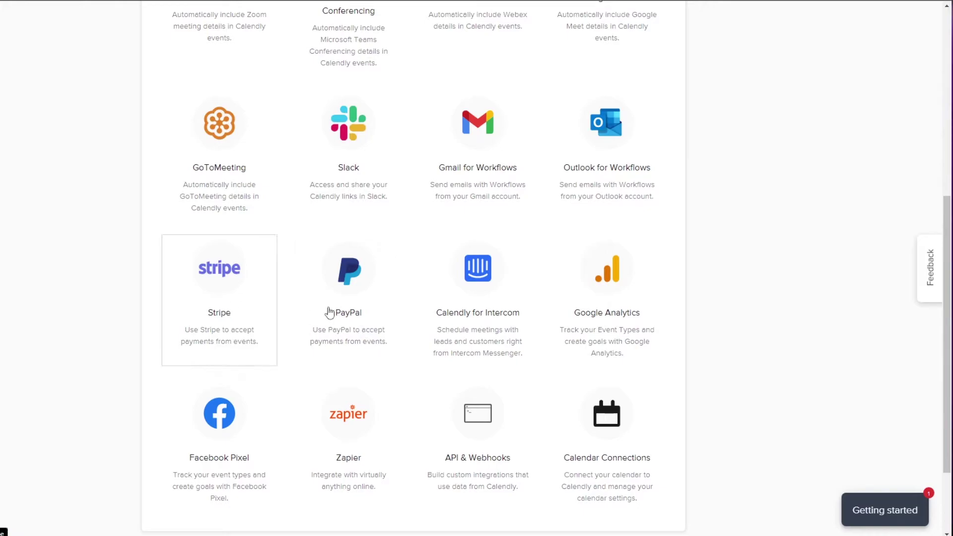
pyautogui.click(215, 289)
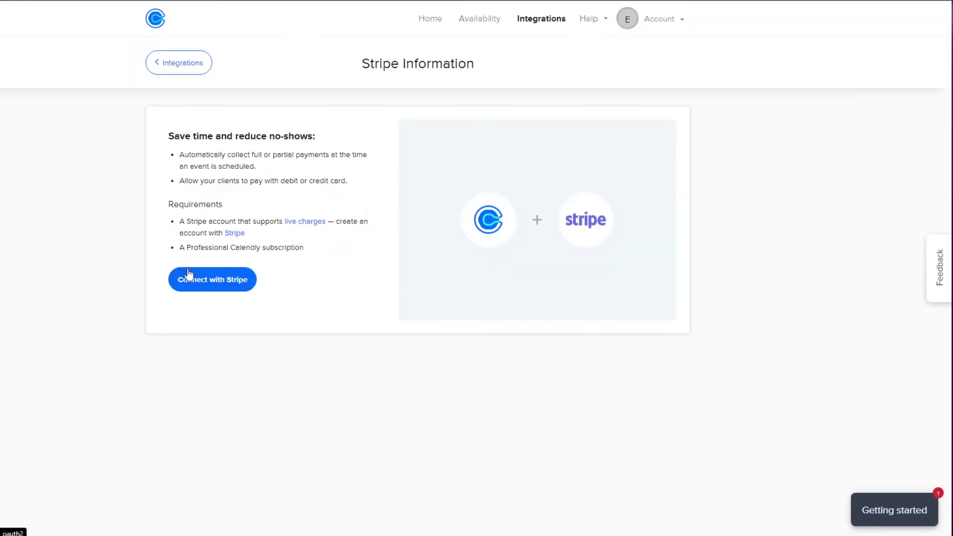
pyautogui.click(228, 291)
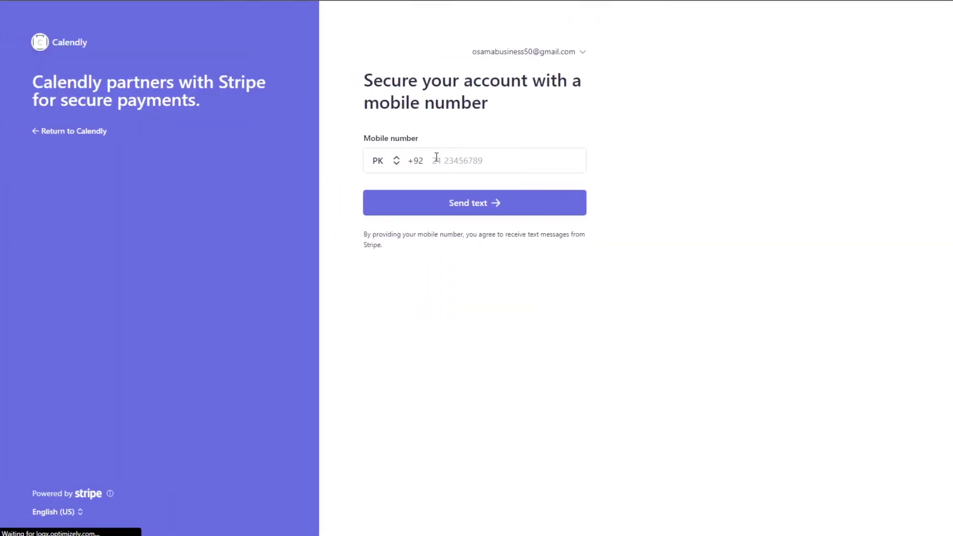
# Step: Try NG as the mobile number's country code in the Stripe form, and set it back to PK
pyautogui.click(395, 161)
pyautogui.click(367, 240)
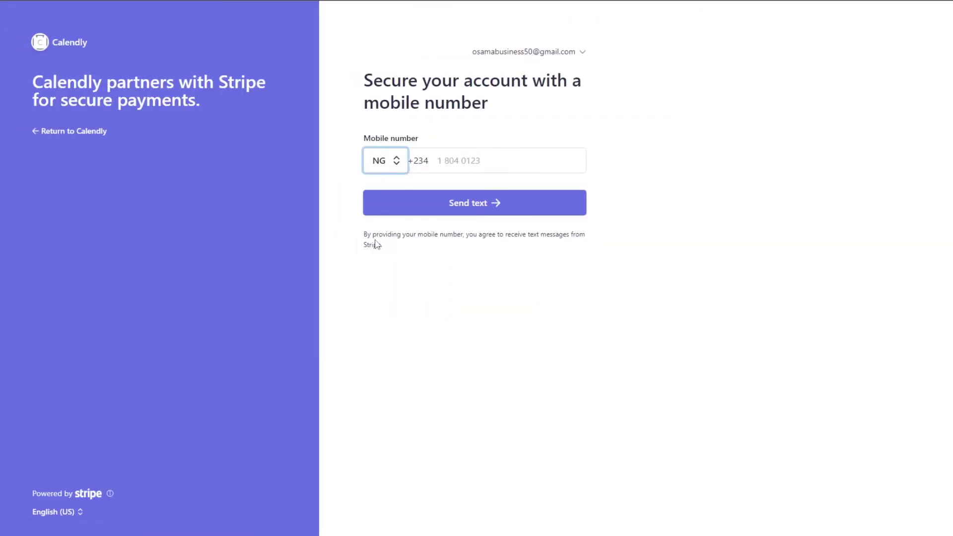
pyautogui.click(396, 161)
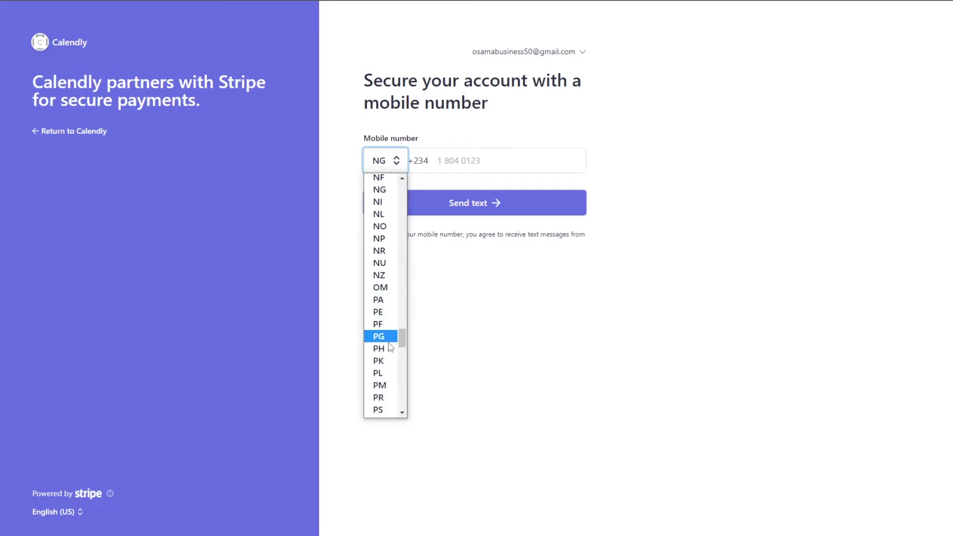
pyautogui.click(382, 360)
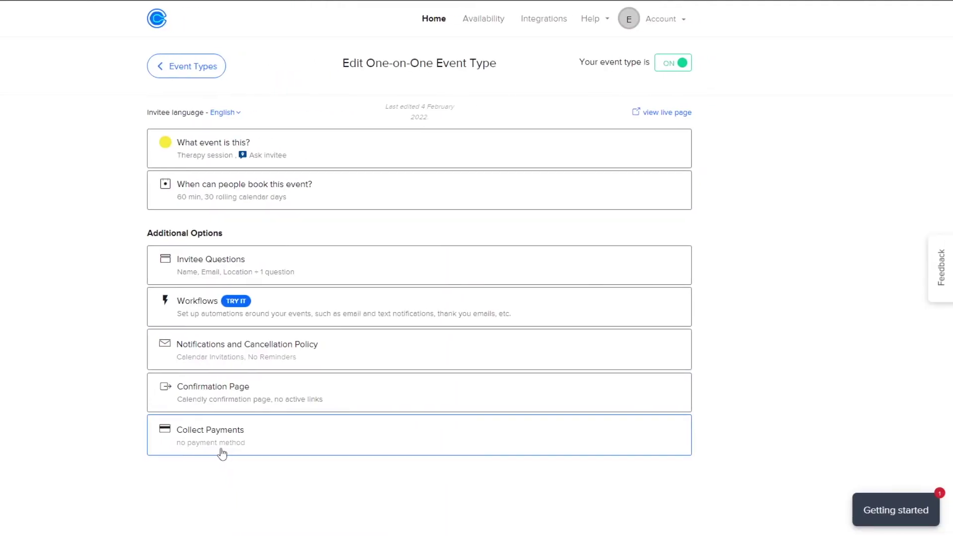
# Step: Save the Therapy session's Collect Payments section as it is and return to the event types
pyautogui.click(219, 449)
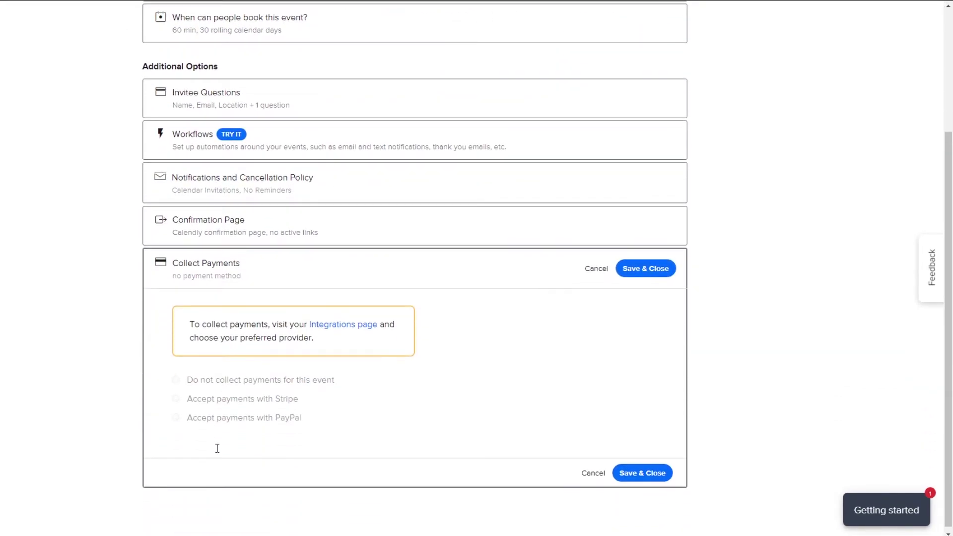
pyautogui.click(650, 472)
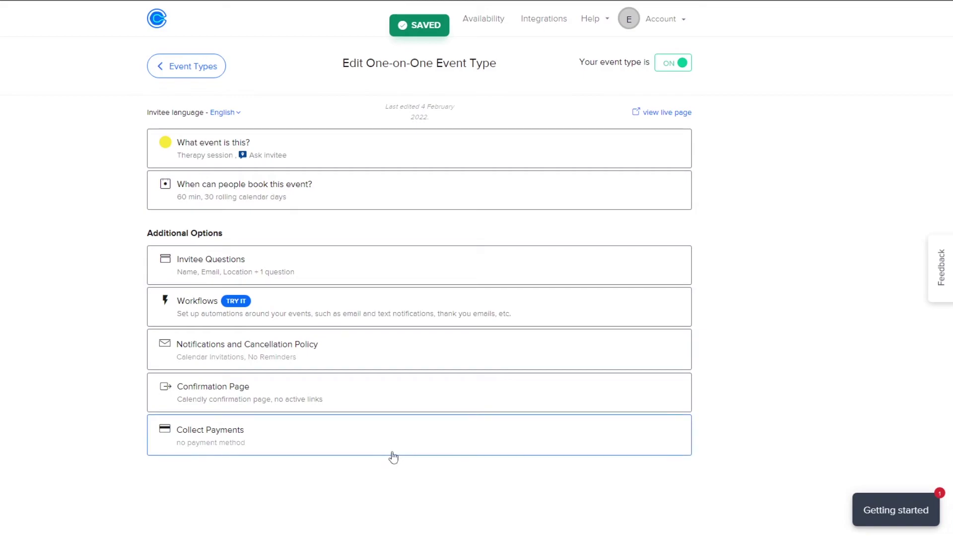
pyautogui.click(186, 66)
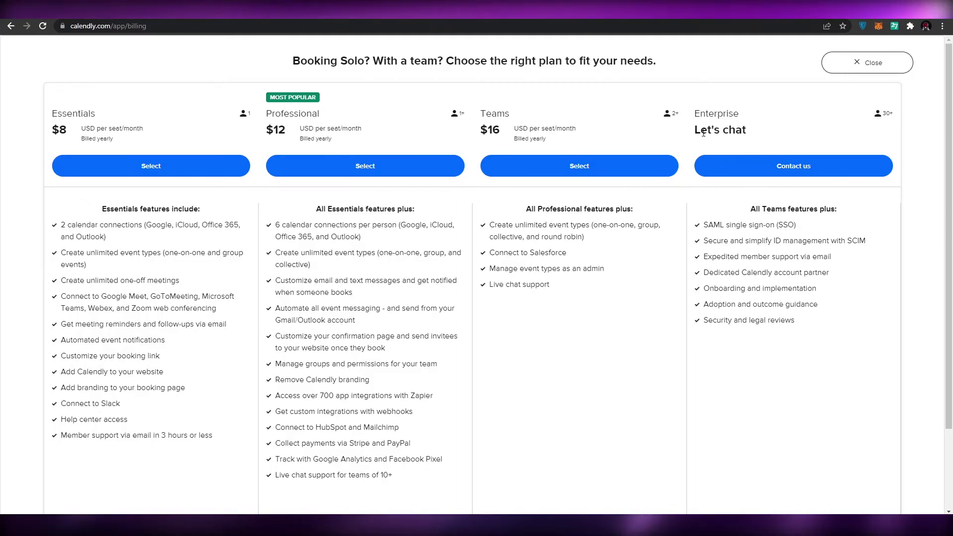
# Step: Compare the prices and features of the Essentials, Professional and Teams plans on the billing page
pyautogui.click(683, 150)
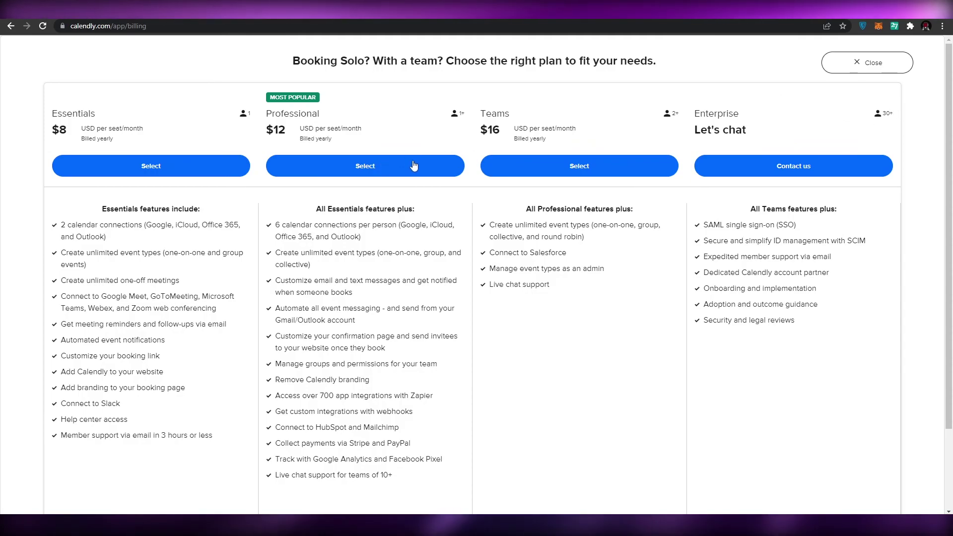
pyautogui.scroll(-1, 413, 158)
pyautogui.scroll(1, 413, 158)
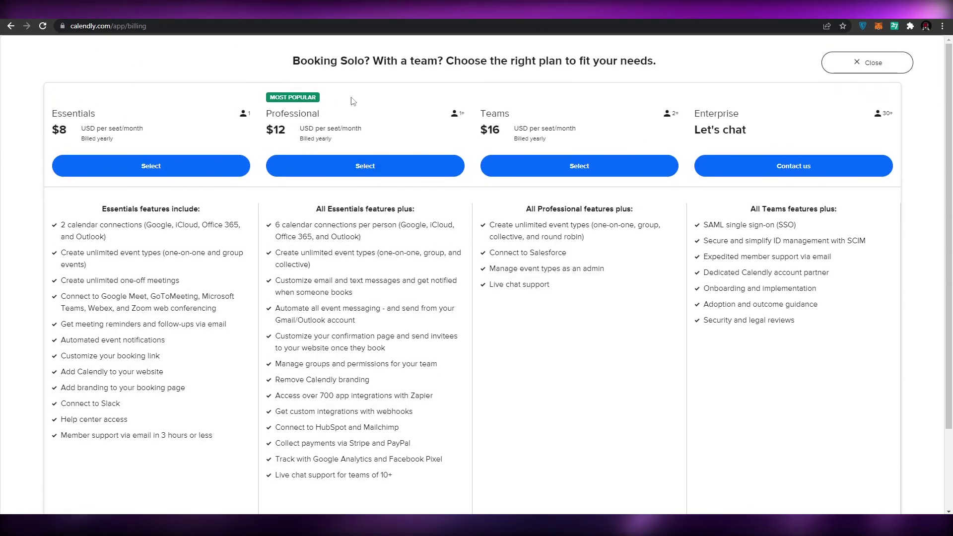
pyautogui.doubleClick(70, 133)
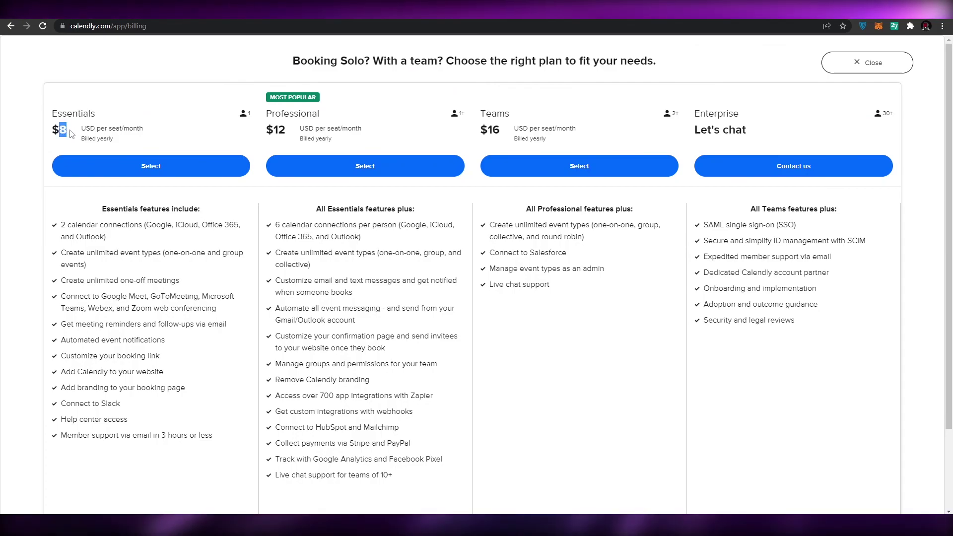
pyautogui.doubleClick(279, 130)
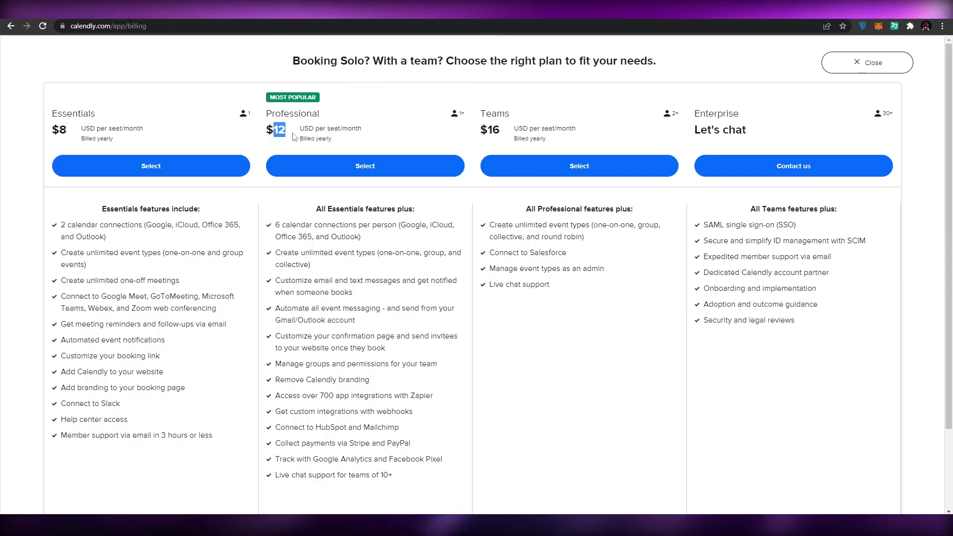
pyautogui.doubleClick(496, 130)
pyautogui.click(502, 137)
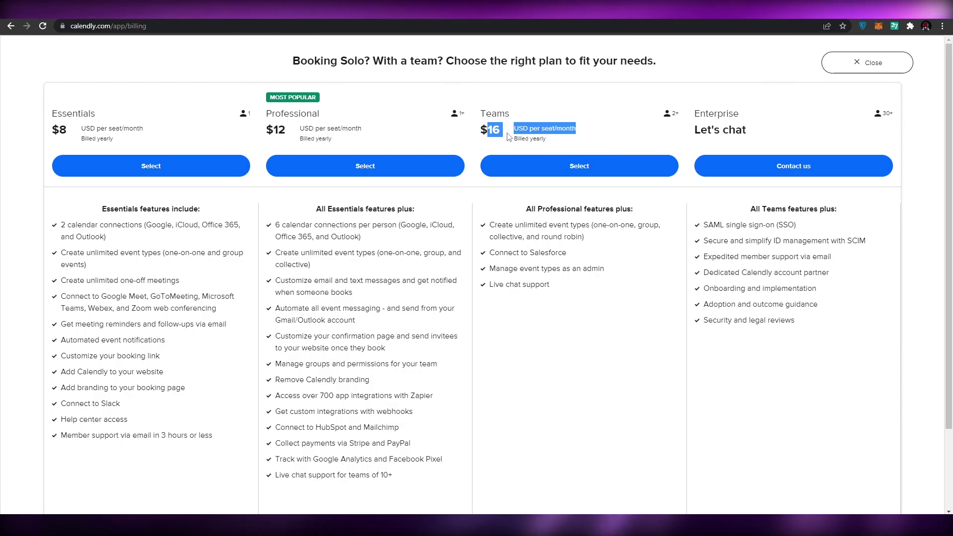
# Step: Examine the billing period stated under the prices of the Teams, Professional and Essentials plans
pyautogui.click(506, 137)
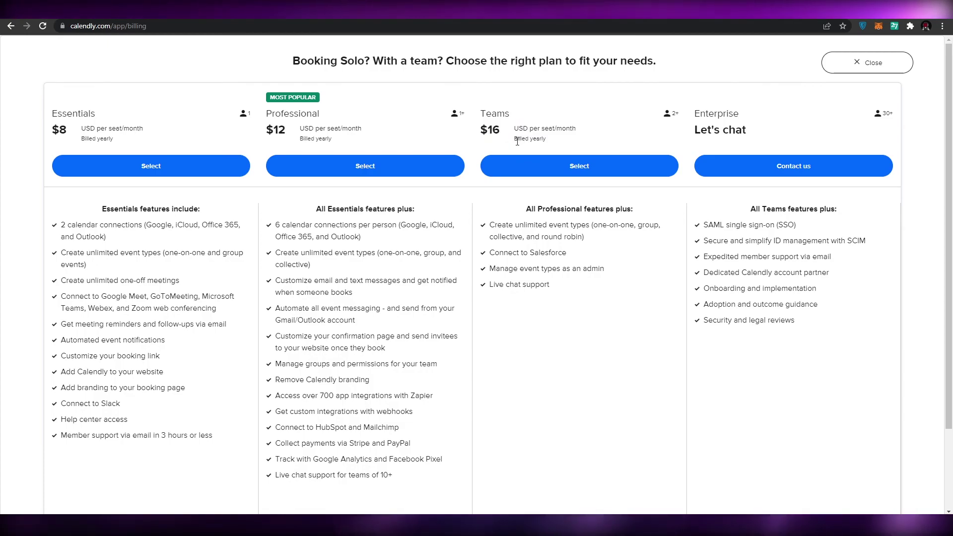
pyautogui.moveTo(514, 140); pyautogui.dragTo(528, 139)
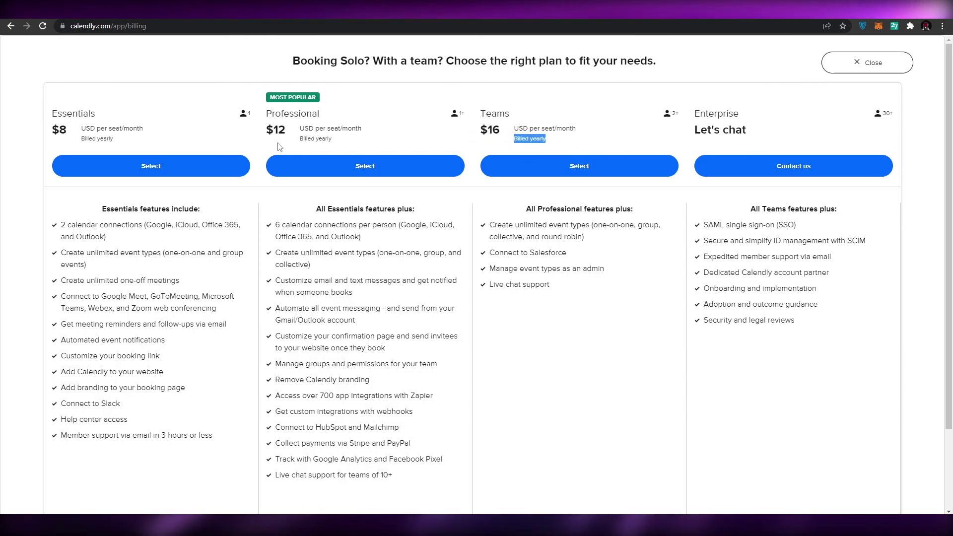
pyautogui.moveTo(328, 137); pyautogui.dragTo(299, 139)
pyautogui.moveTo(107, 139); pyautogui.dragTo(84, 140)
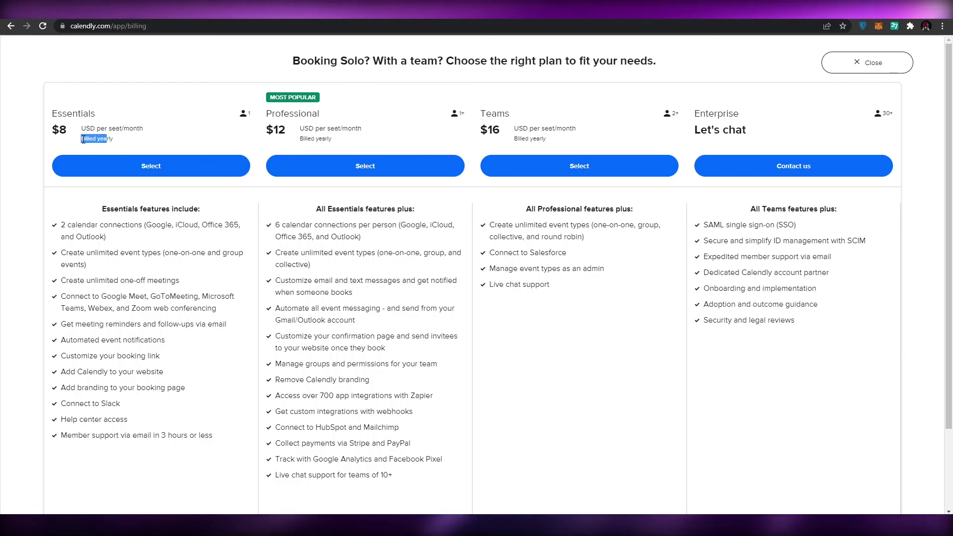
pyautogui.scroll(-1, 239, 163)
pyautogui.scroll(1, 238, 166)
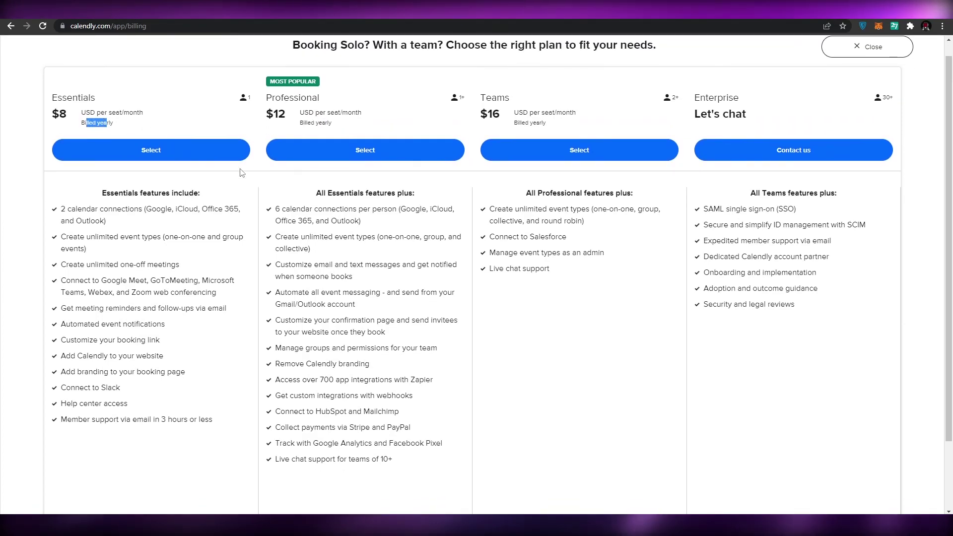
pyautogui.scroll(-1, 241, 169)
pyautogui.scroll(1, 242, 169)
pyautogui.moveTo(332, 139); pyautogui.dragTo(300, 138)
pyautogui.click(308, 149)
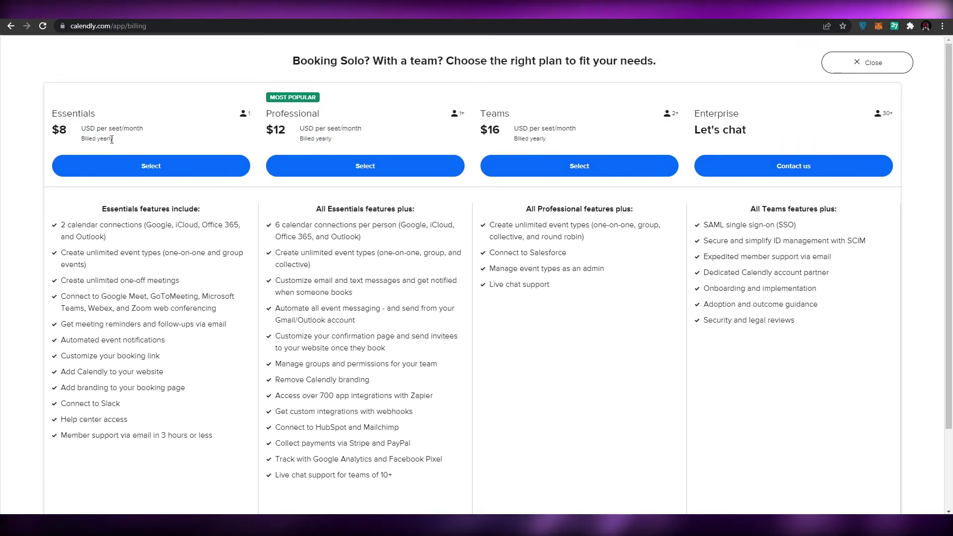
# Step: Close the plan comparison without choosing a plan and return to the event types home page
pyautogui.press('Escape')
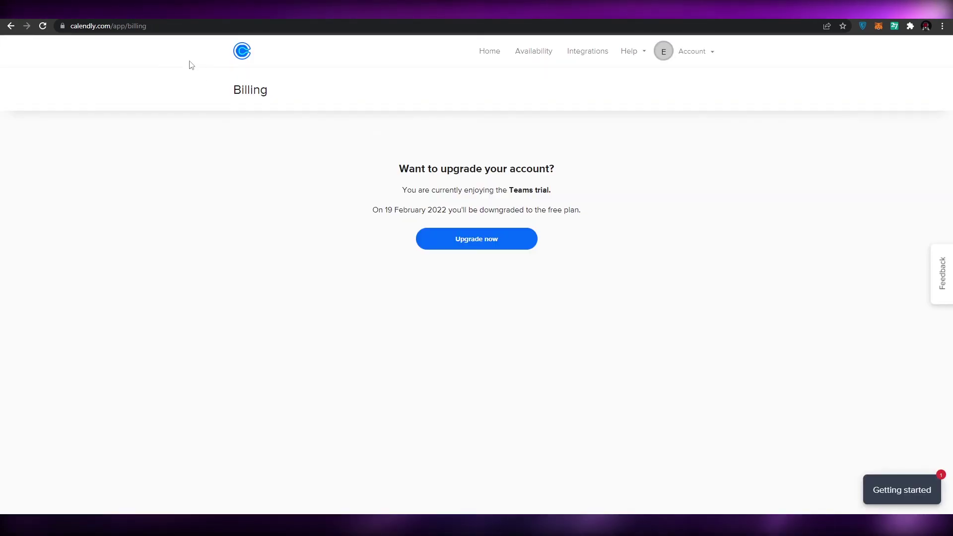
pyautogui.click(243, 53)
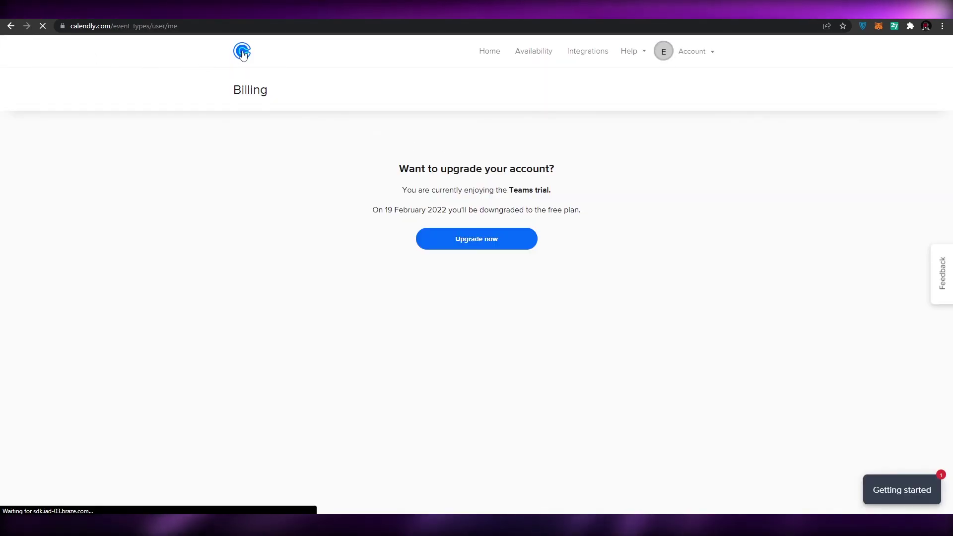